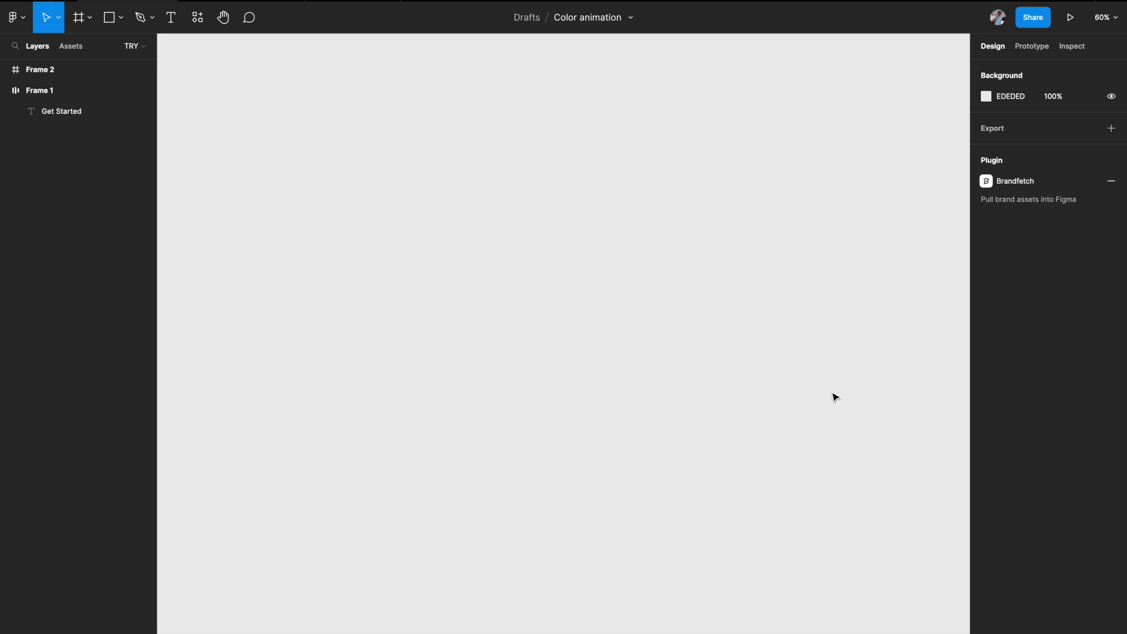
- Switch to the Frame tool so the frame presets appear in the right panel
key(f)
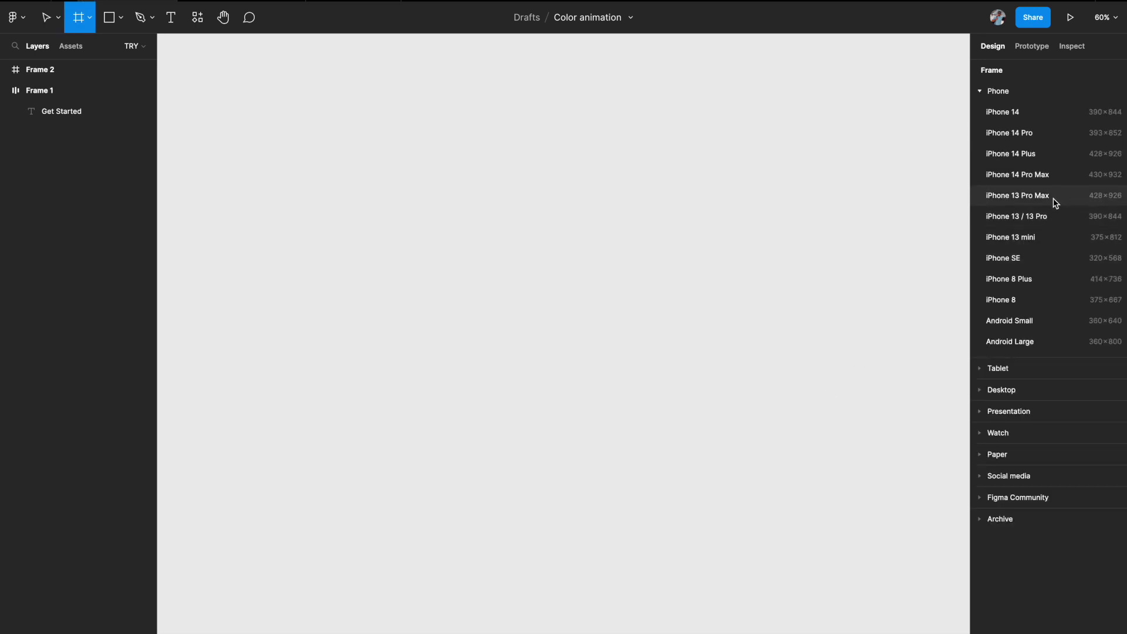
- Place a 390×844 iPhone 13 / 13 Pro frame on the canvas and zoom in on it
click(1046, 216)
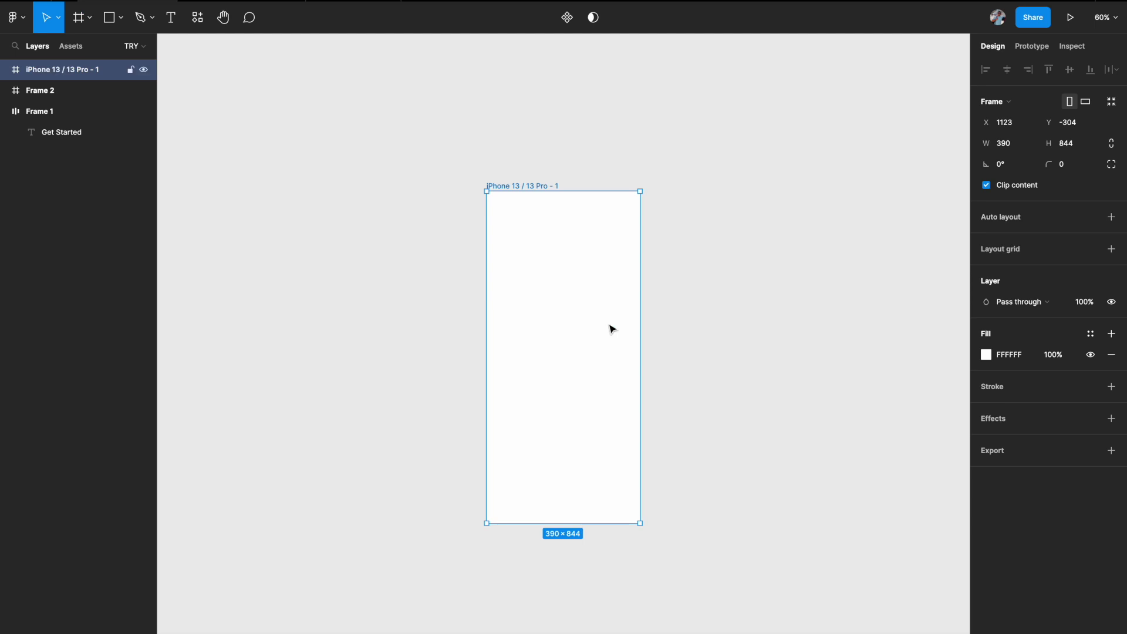
scroll(612, 329, up, 3)
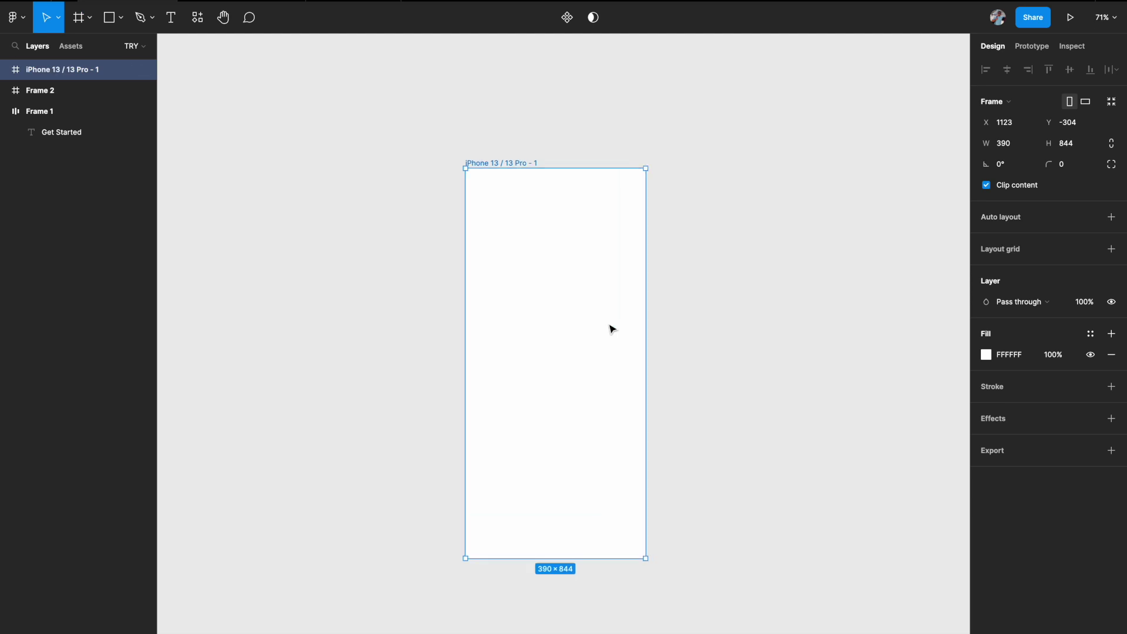
click(679, 318)
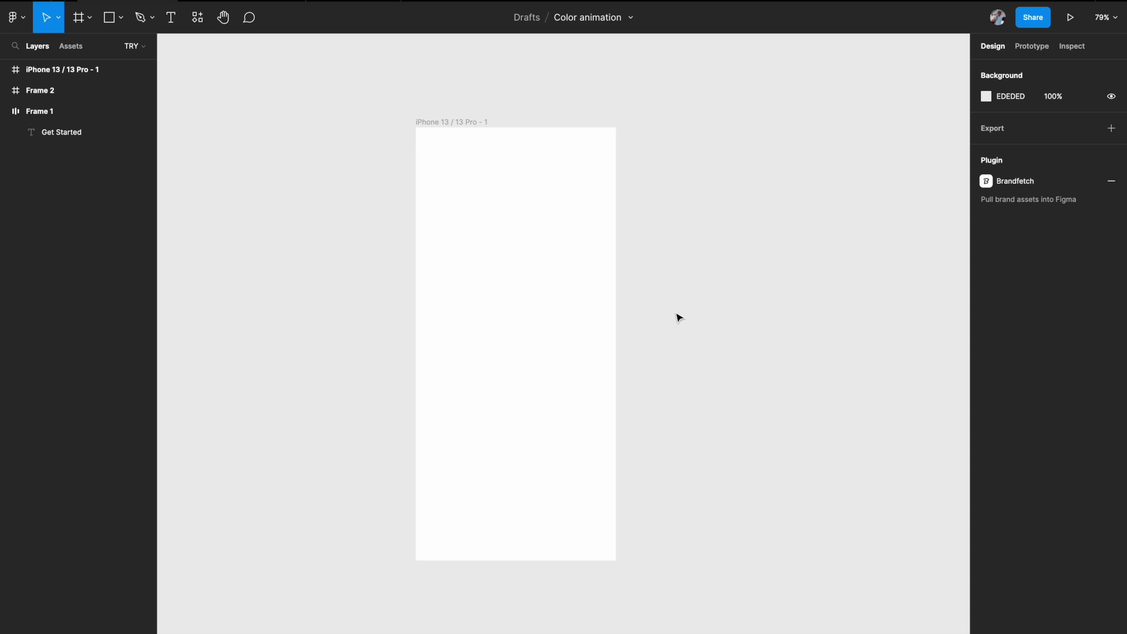
- Draw a tall ellipse at the top and reshape its points into a bulging egg-like blob
key(o)
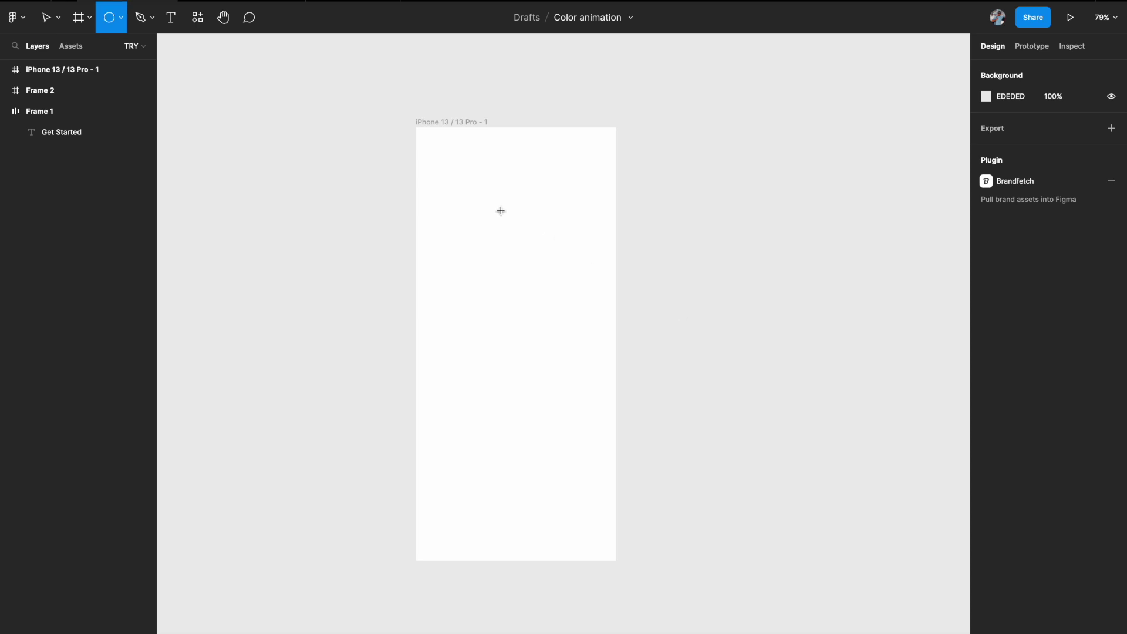
mouse_move(446, 166)
mouse_down()
mouse_move(515, 257)
mouse_move(547, 344)
mouse_up()
key(Return)
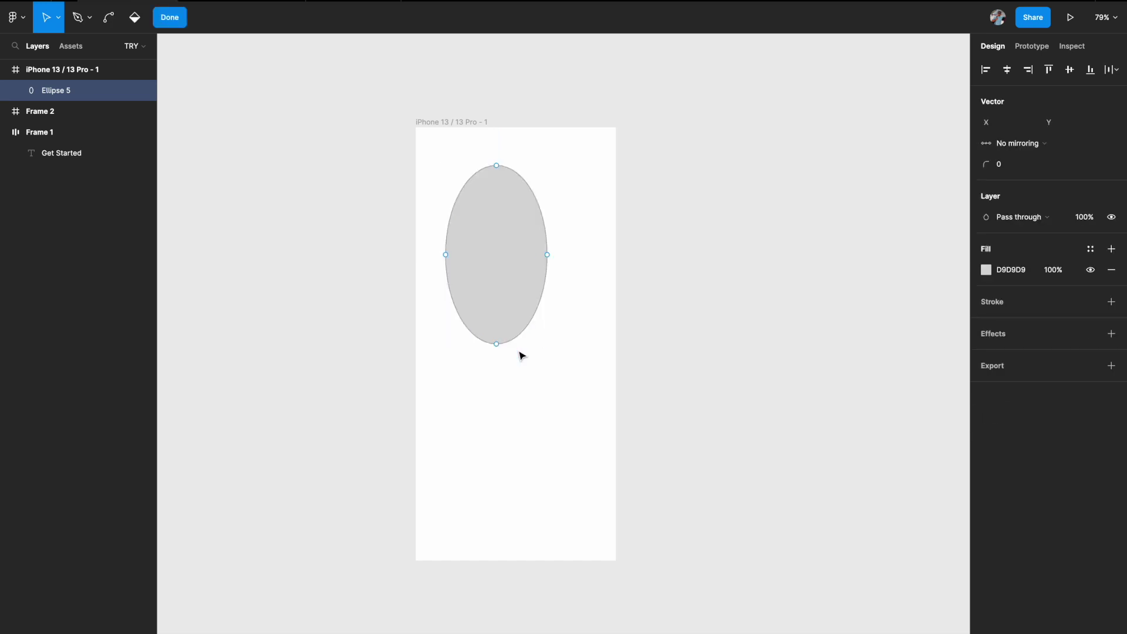
drag(548, 255, 575, 260)
click(498, 344)
drag(496, 345, 497, 370)
key(Escape)
key(Escape)
key(Escape)
- Add a circle lower in the frame and a smaller teardrop copy of the blob at right
key(o)
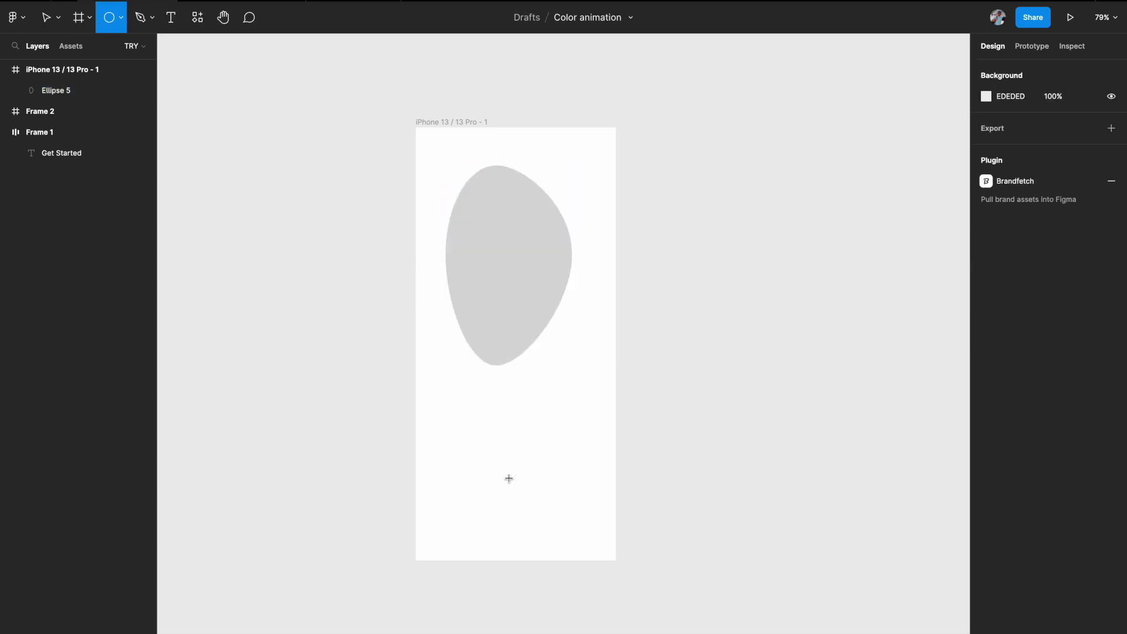
drag(509, 478, 576, 542)
click(539, 311)
drag(539, 311, 642, 387)
drag(673, 242, 609, 335)
double_click(574, 370)
drag(551, 382, 496, 420)
key(Escape)
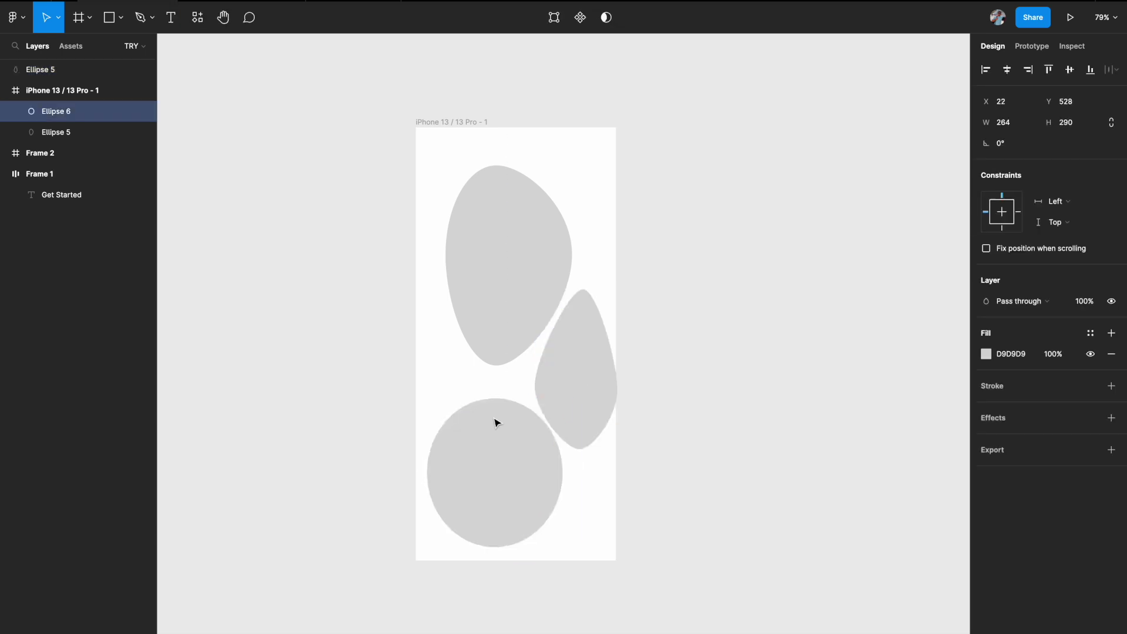
click(659, 364)
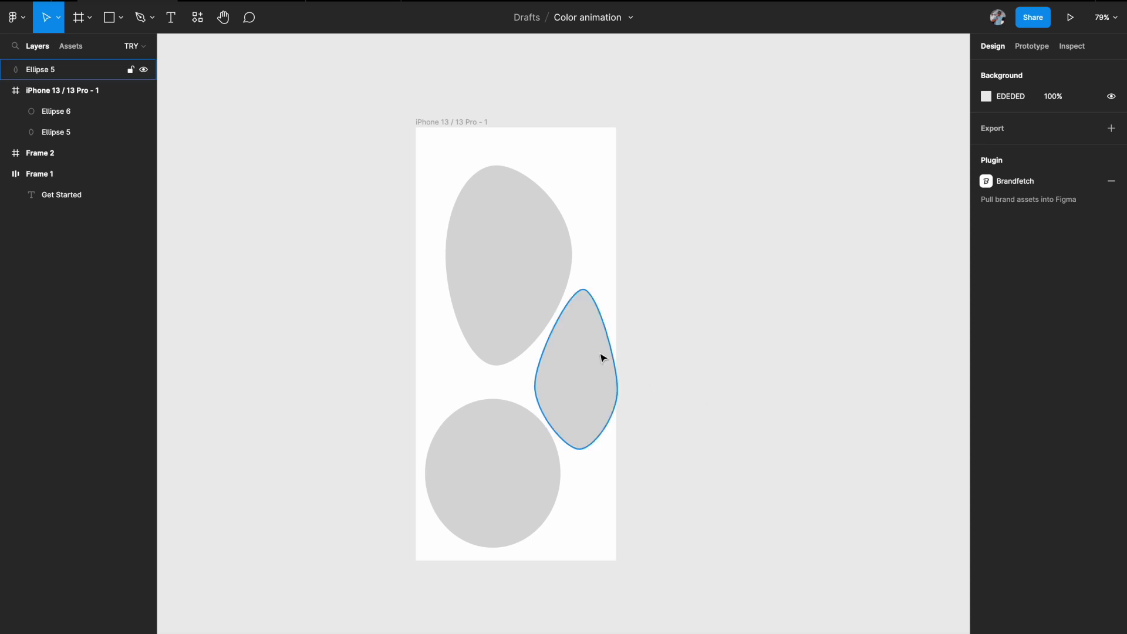
- Give the large top blob a solid pink FF87FA fill
click(517, 279)
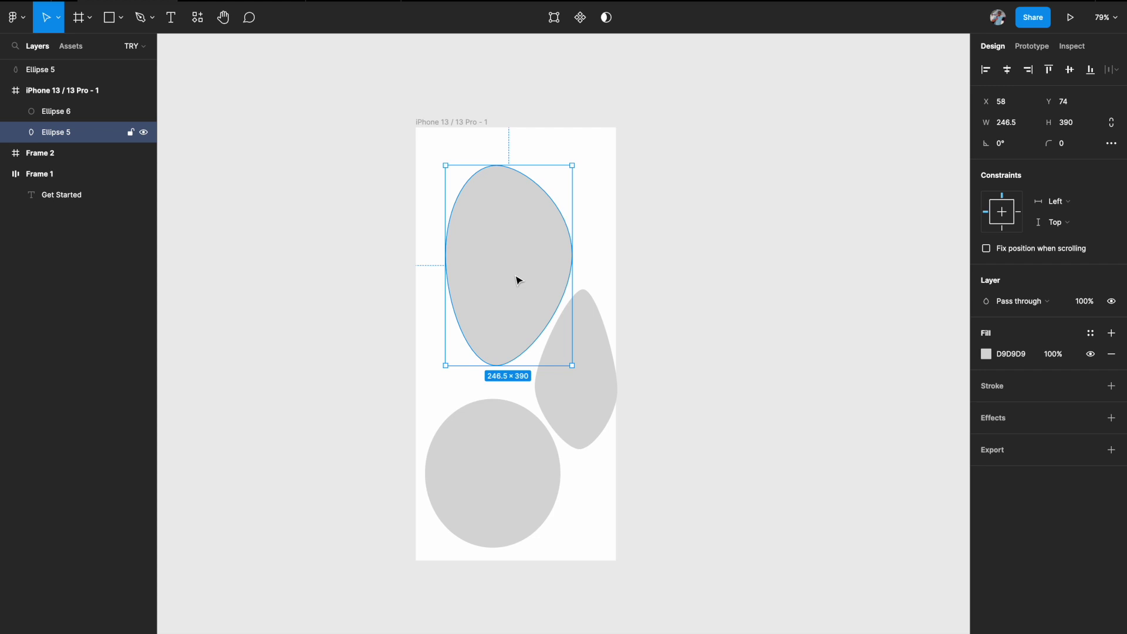
click(988, 356)
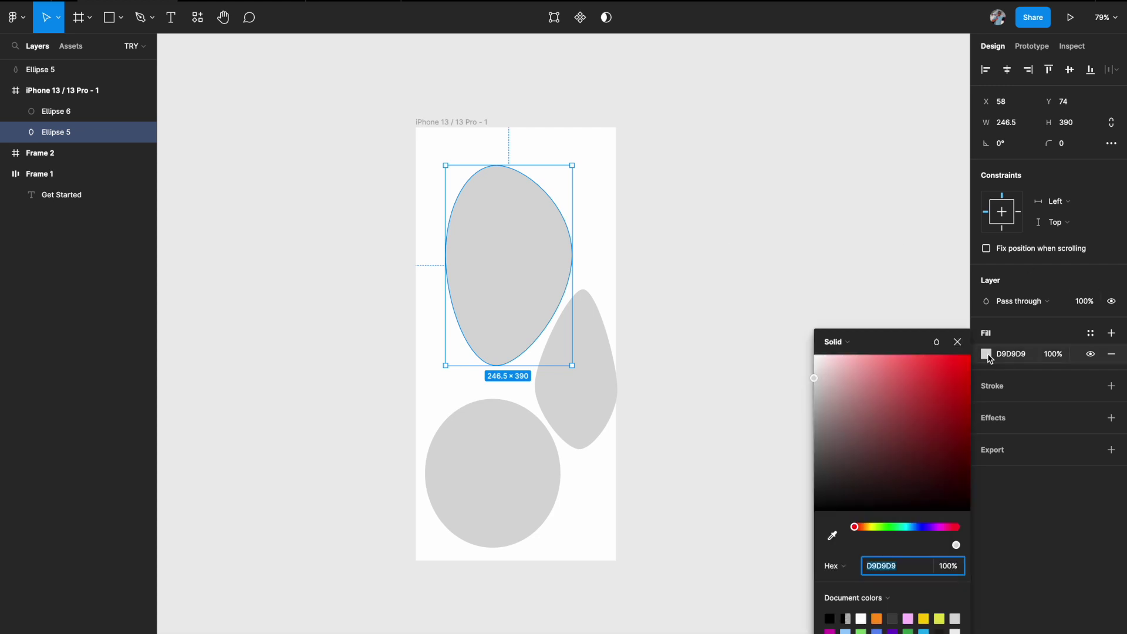
click(831, 350)
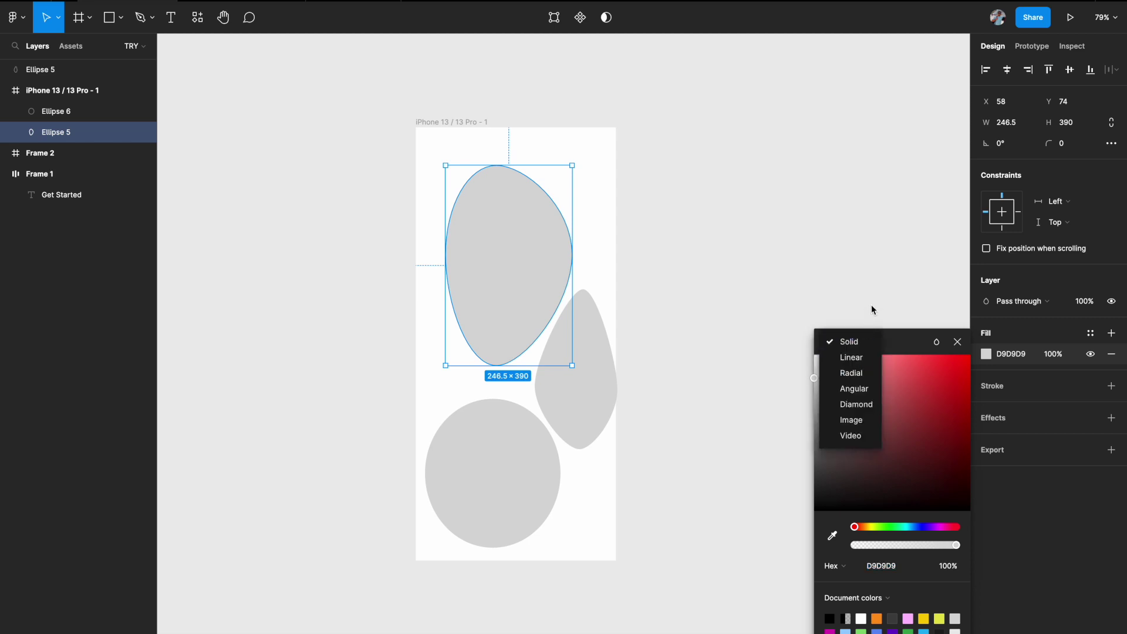
click(870, 319)
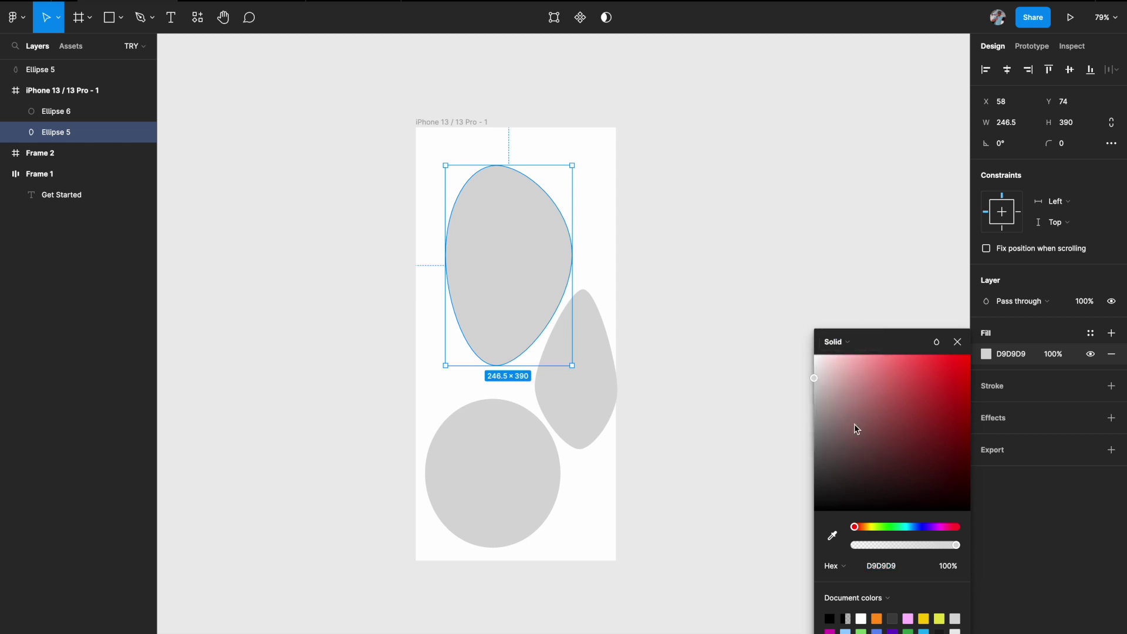
click(908, 618)
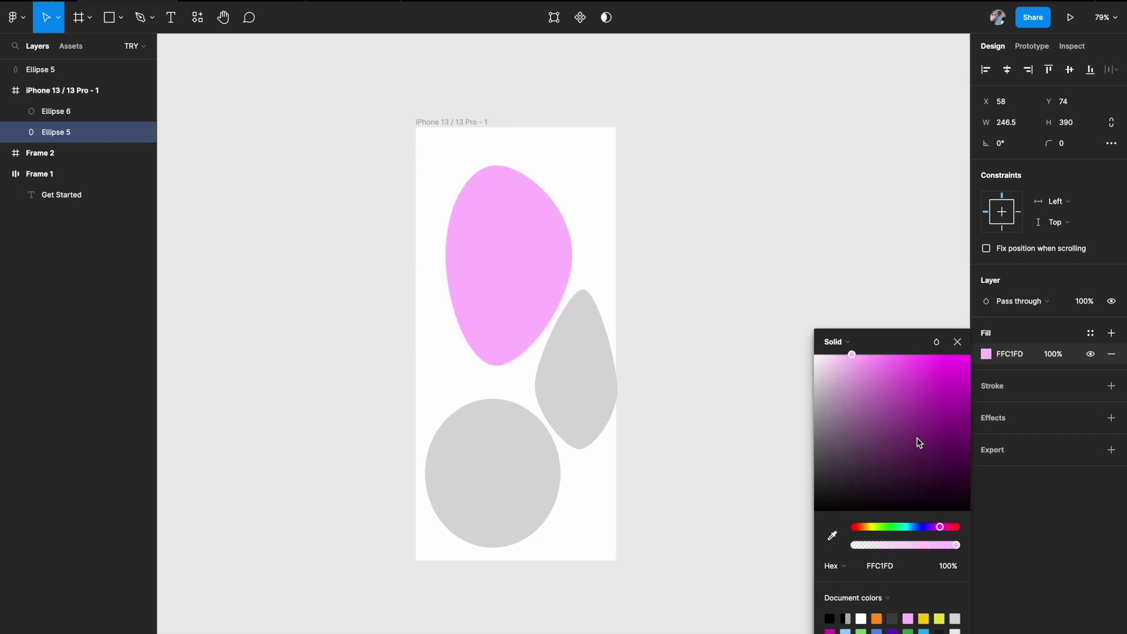
drag(889, 366, 889, 355)
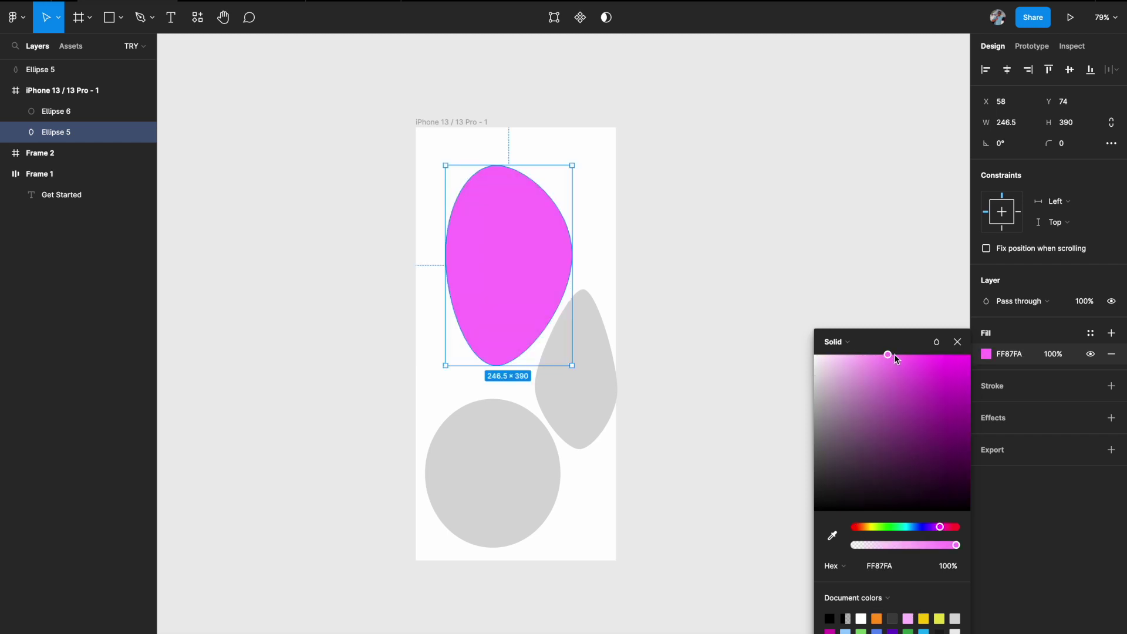
click(958, 342)
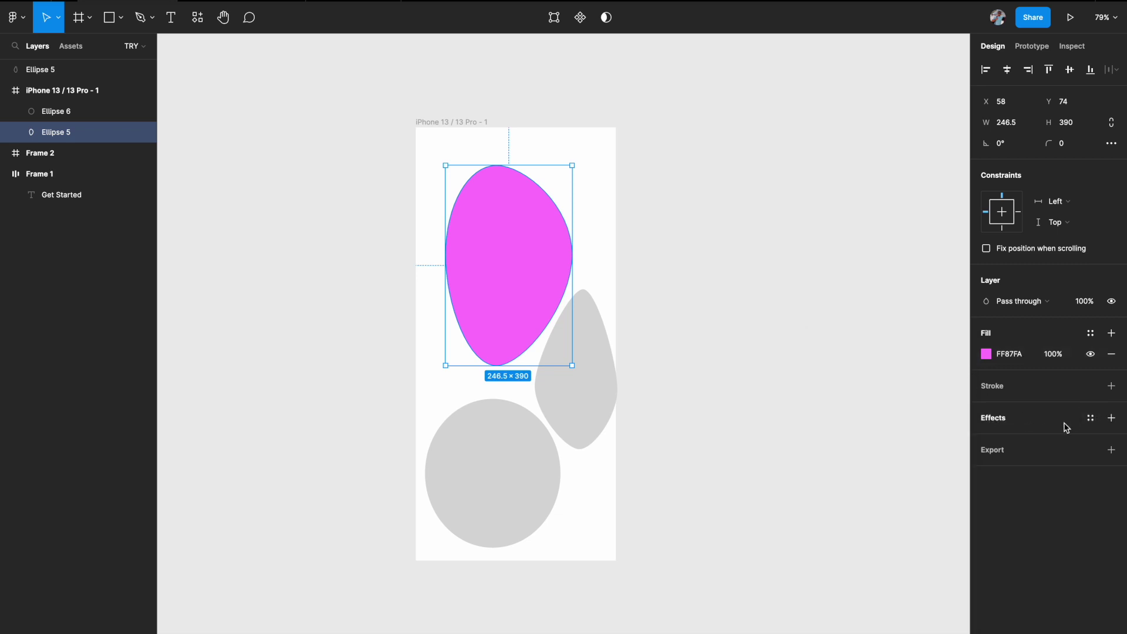
- Add a Layer blur effect to the pink blob and raise its blur to 100
click(1111, 418)
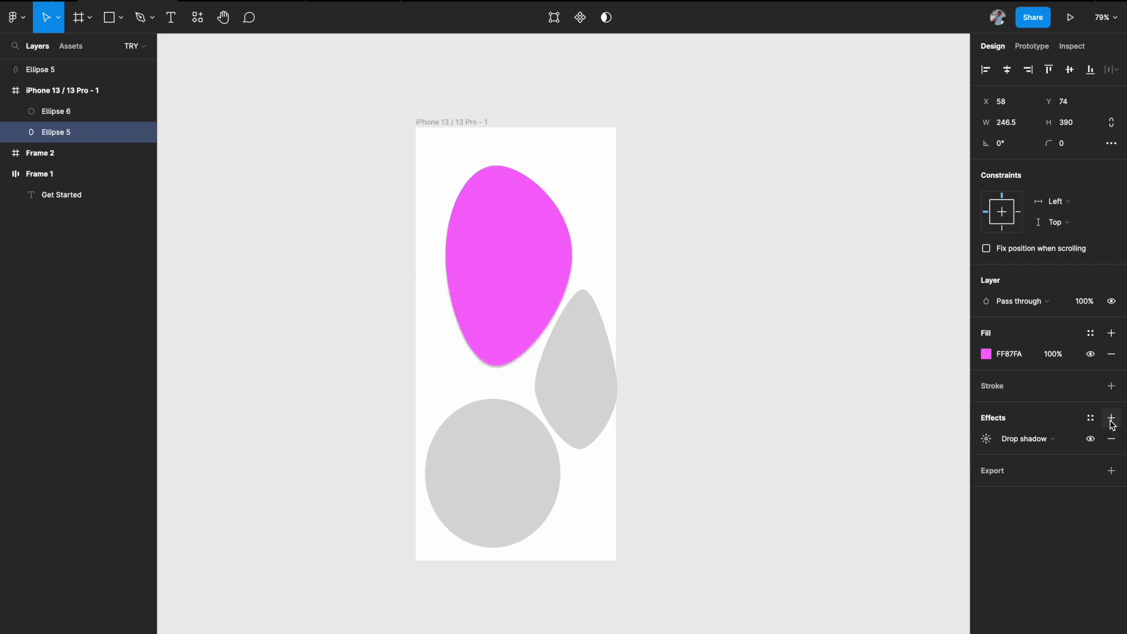
click(1017, 440)
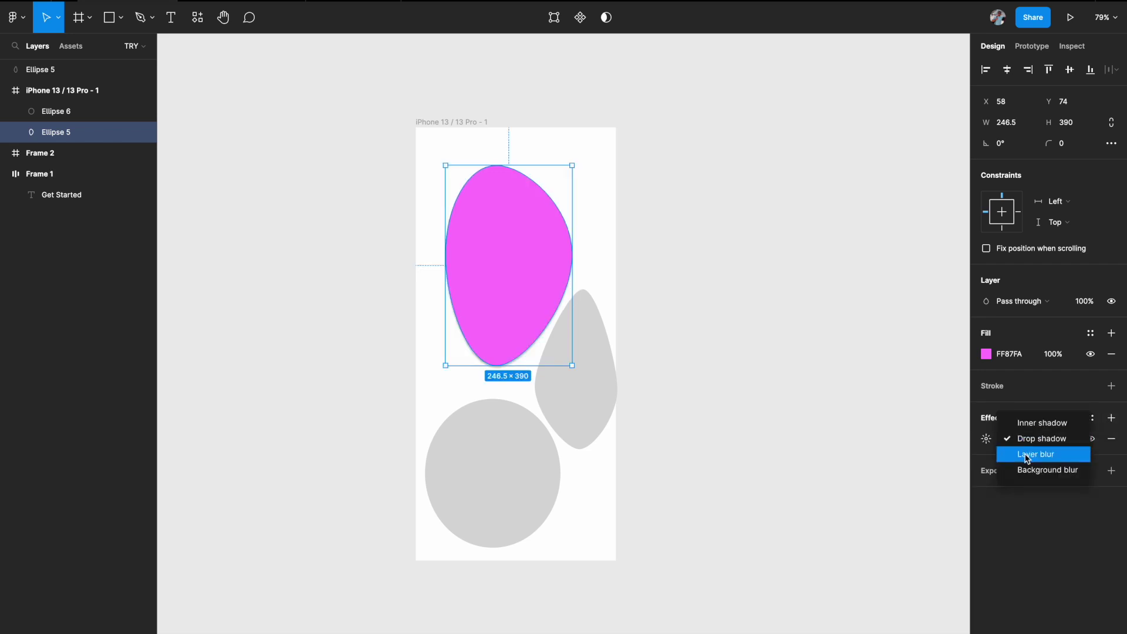
click(1029, 456)
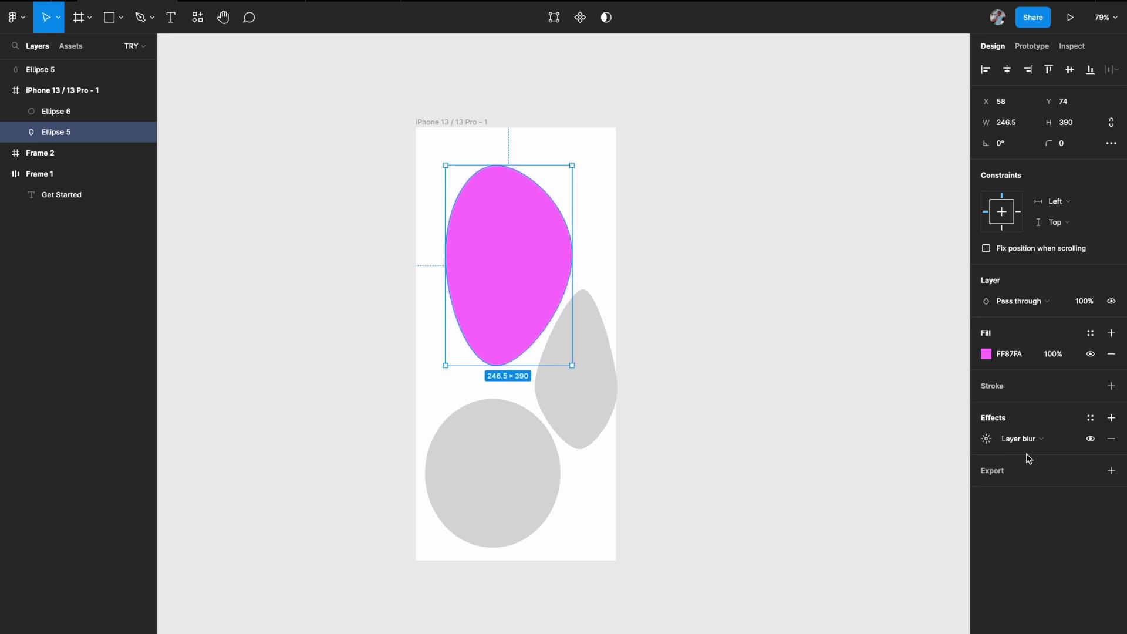
click(986, 438)
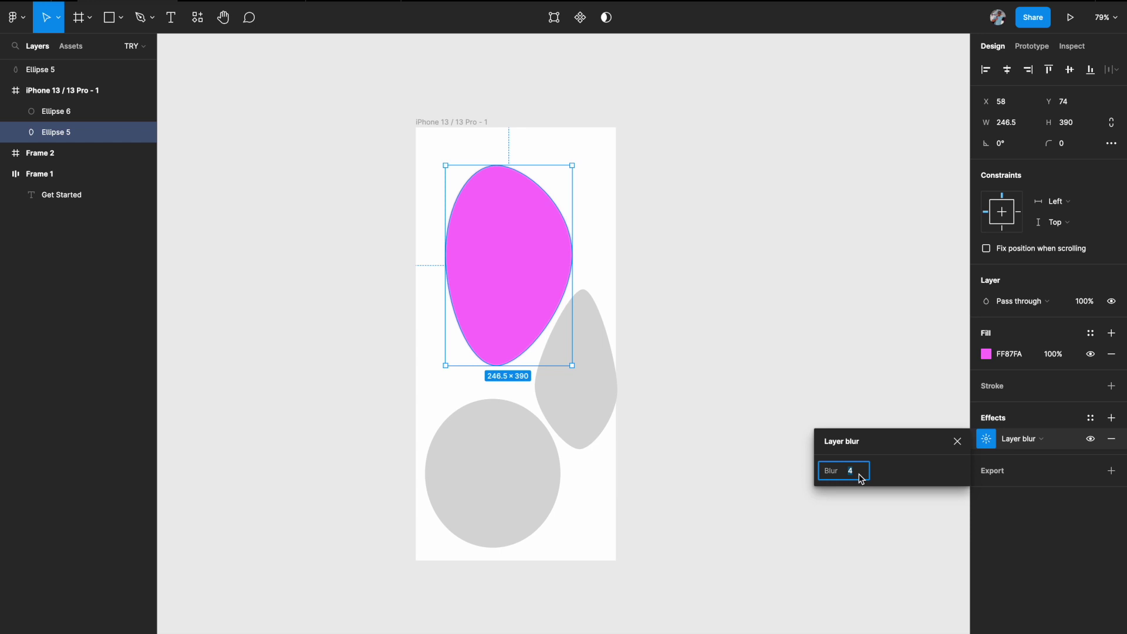
key(Up)
key(Up)
key(Up)
key(Up)
key(Up)
key(Up)
key(Up)
key(Up)
key(Up)
key(Up)
key(Up)
key(Up)
key(Up)
key(Up)
key(Up)
key(Up)
key(Up)
key(Up)
key(Up)
key(Up)
key(Up)
key(Up)
key(Up)
key(Up)
key(Up)
key(Up)
key(Up)
key(Up)
key(Up)
key(Up)
key(Up)
key(Up)
key(Up)
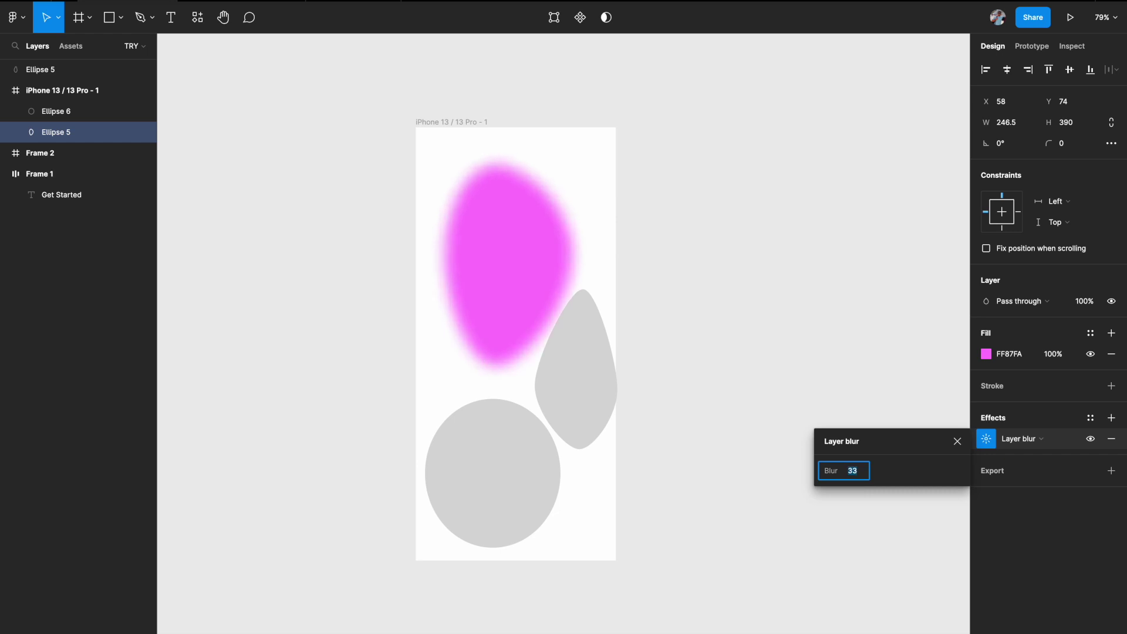
key(Up)
key(Up)
key(Up)
key(Up)
key(Up)
key(Up)
key(Up)
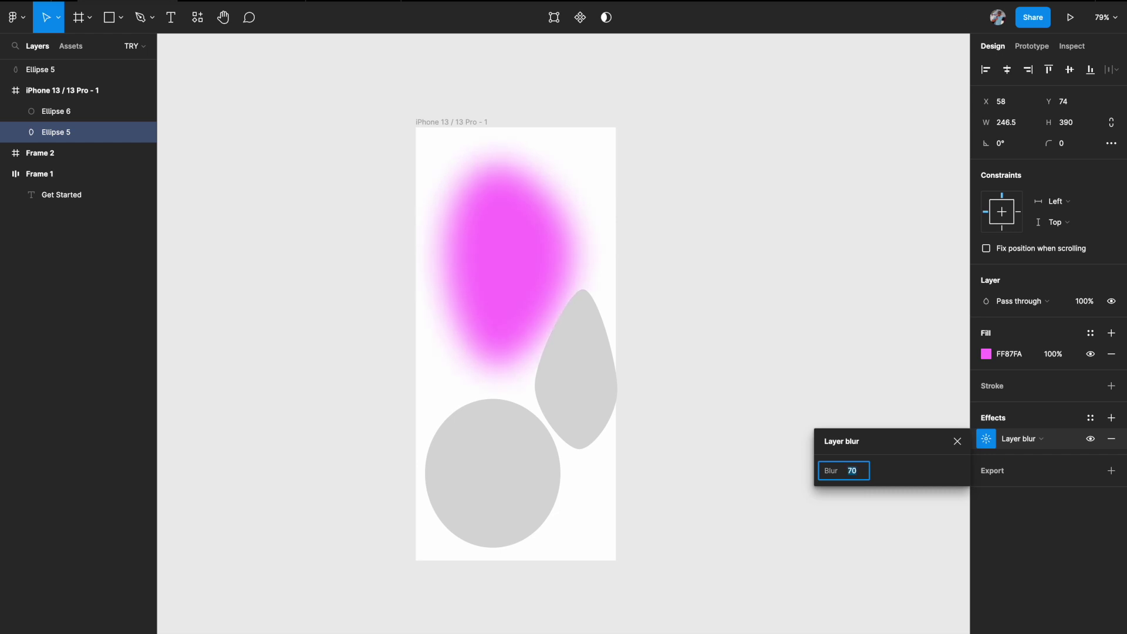
key(Up)
key(Up)
key(Up)
key(Up)
key(Up)
key(Up)
key(Up)
key(Up)
key(Up)
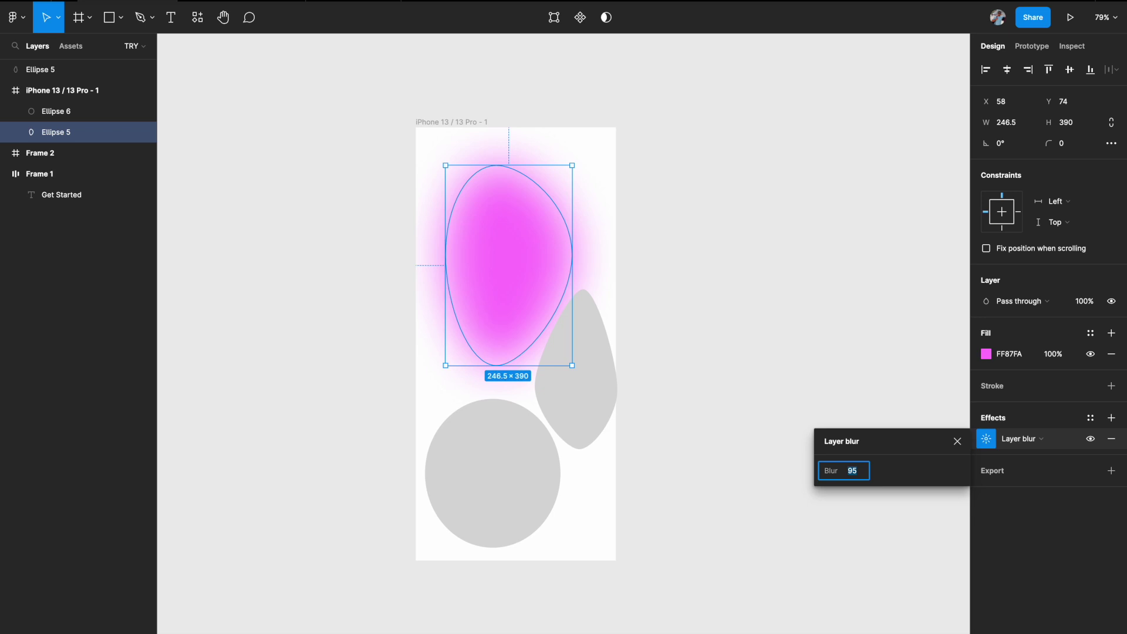
key(Up)
key(Up)
- Fill the teardrop yellow F0CE2F and give it a layer blur
click(957, 442)
click(782, 469)
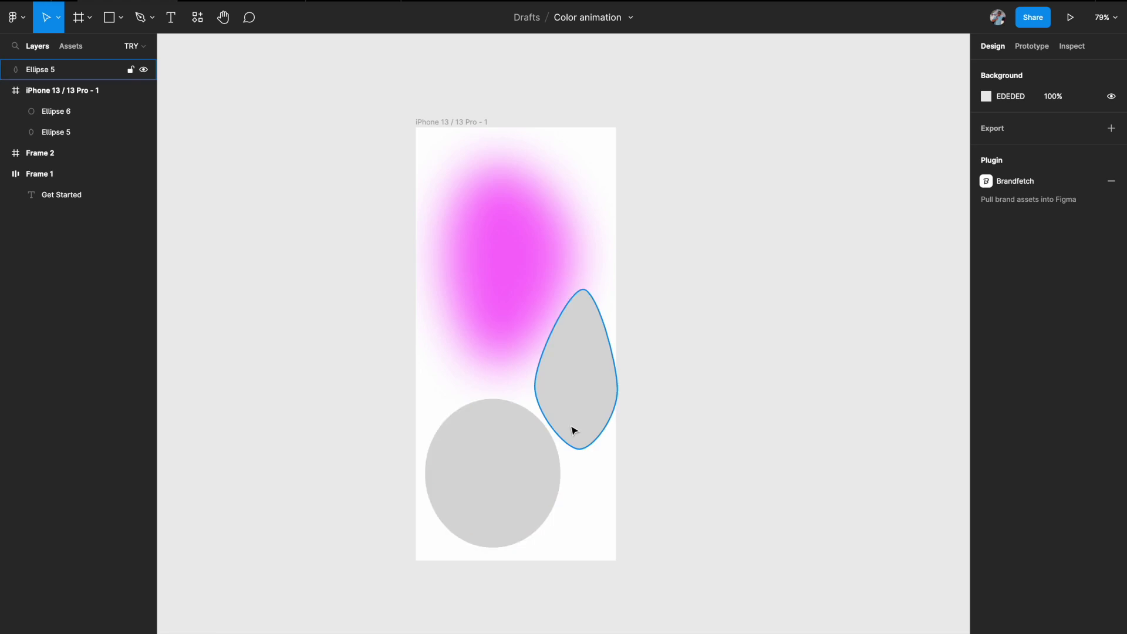
click(579, 397)
click(986, 249)
text(F0CE2F)
key(Return)
key(Escape)
click(1111, 313)
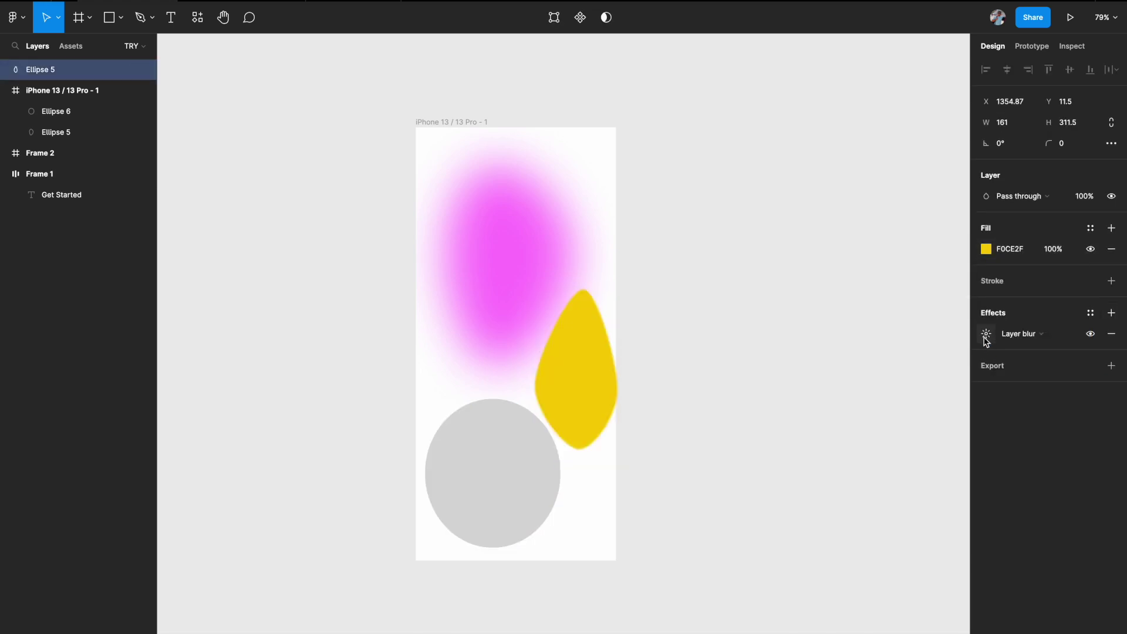
click(986, 332)
- Fill the bottom circle blue 56B2EE and give it a Layer blur effect
click(493, 473)
click(986, 354)
text(56B2EE)
click(1112, 418)
click(1034, 438)
click(1051, 455)
click(654, 359)
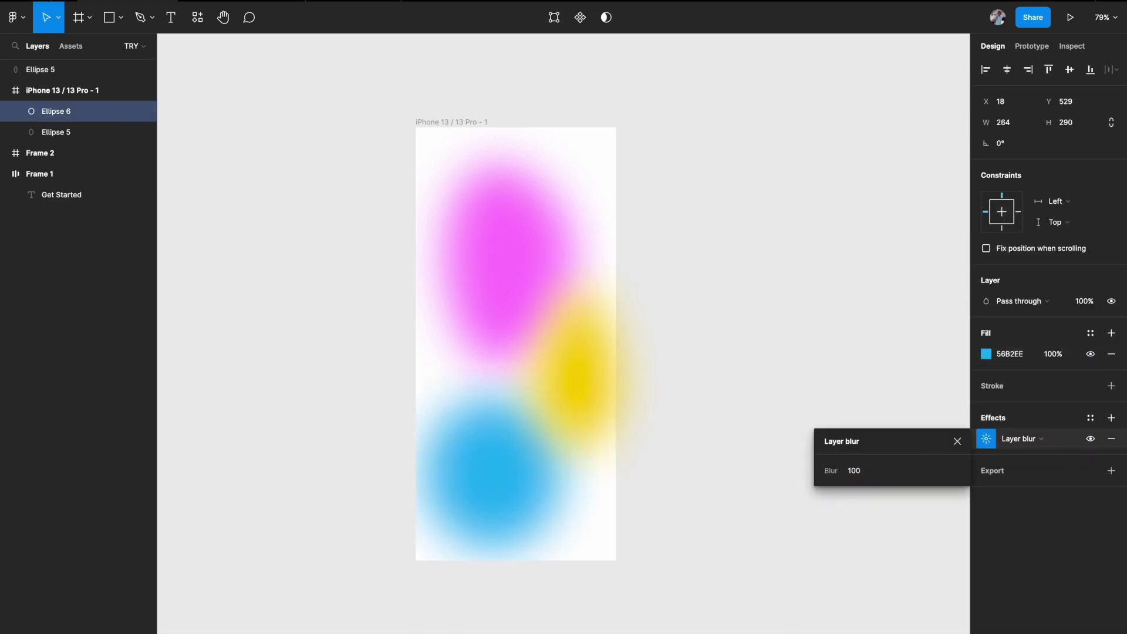
key(ctrl+z)
key(ctrl+shift+z)
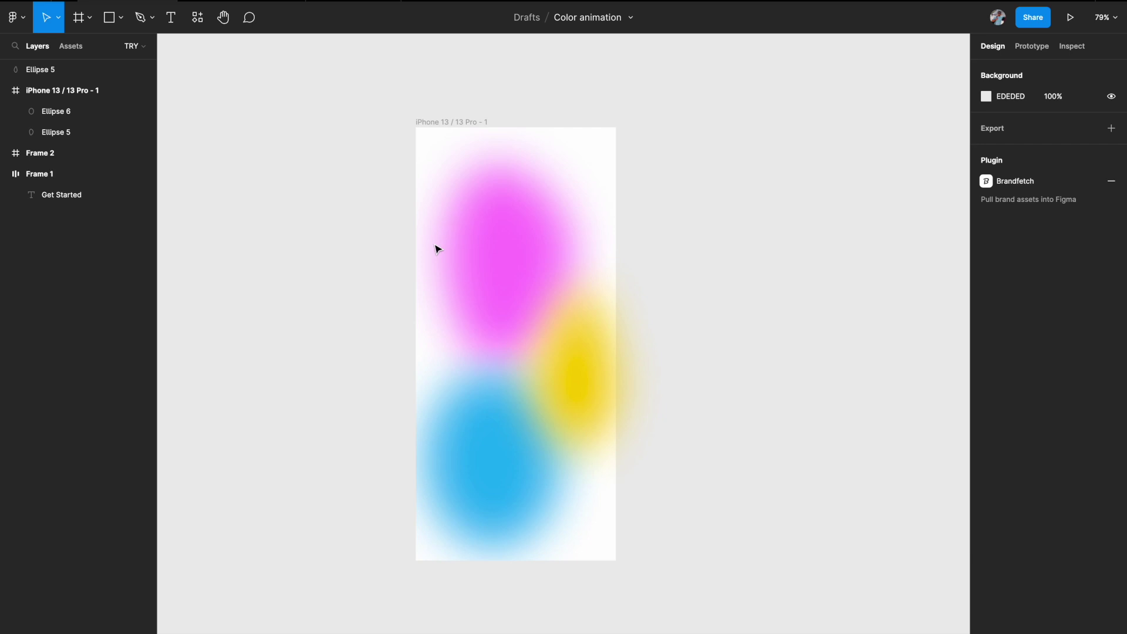
- Paste the Welcome to Headspace text into the iPhone frame, centred vertically
scroll(437, 250, left, 10)
ctrl+scroll(438, 249, down, 3)
ctrl+scroll(437, 249, up, 4)
ctrl+scroll(438, 250, up, 1)
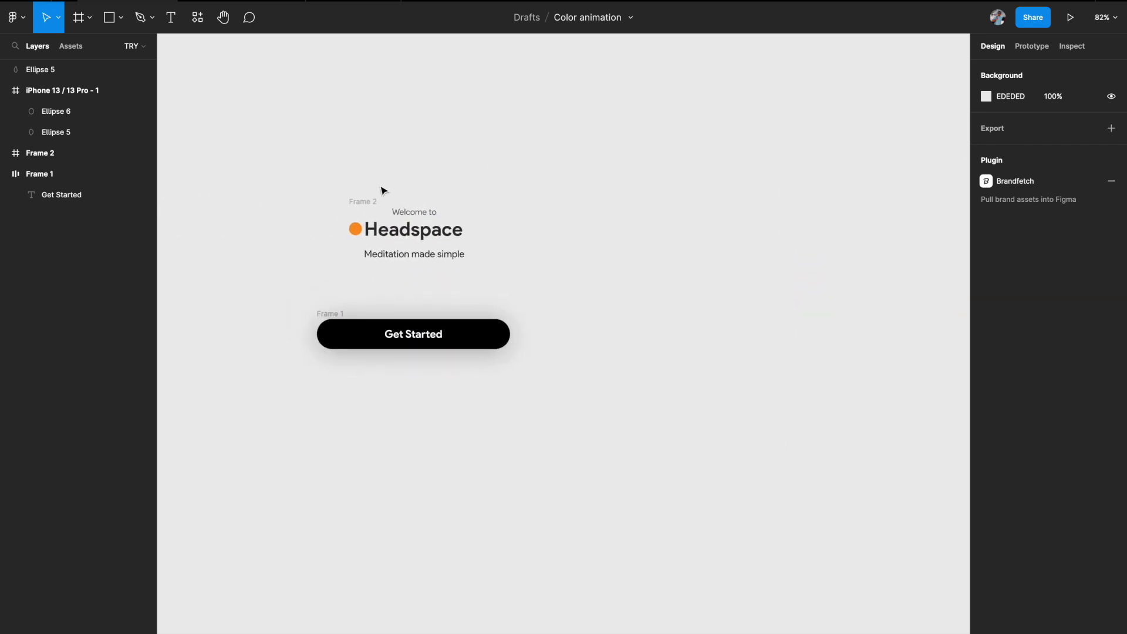
click(363, 201)
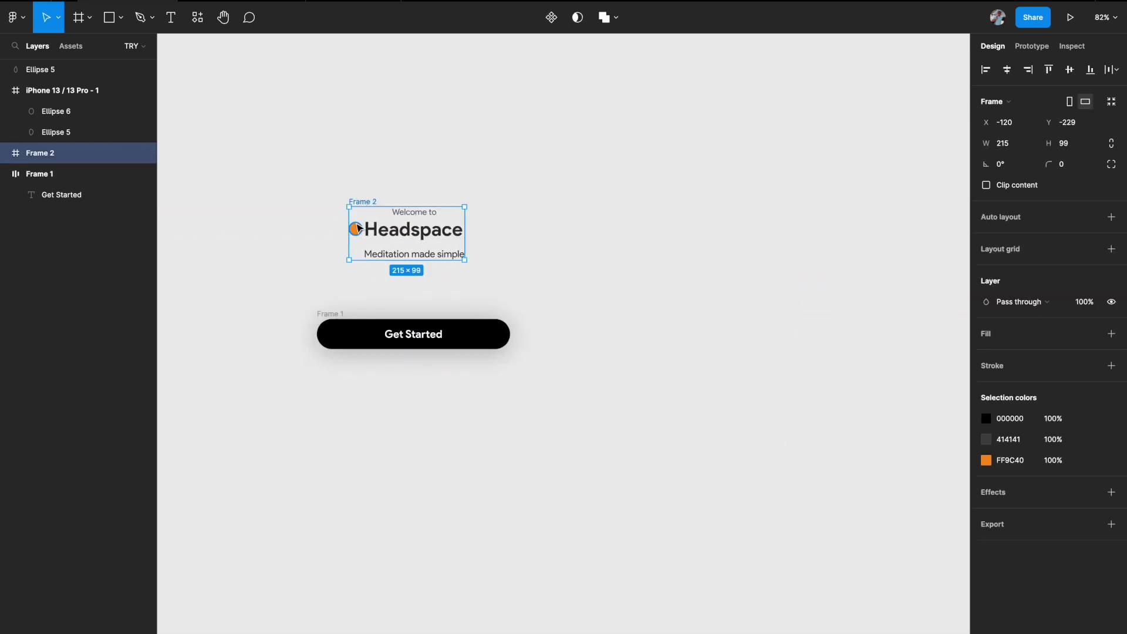
scroll(360, 228, right, 10)
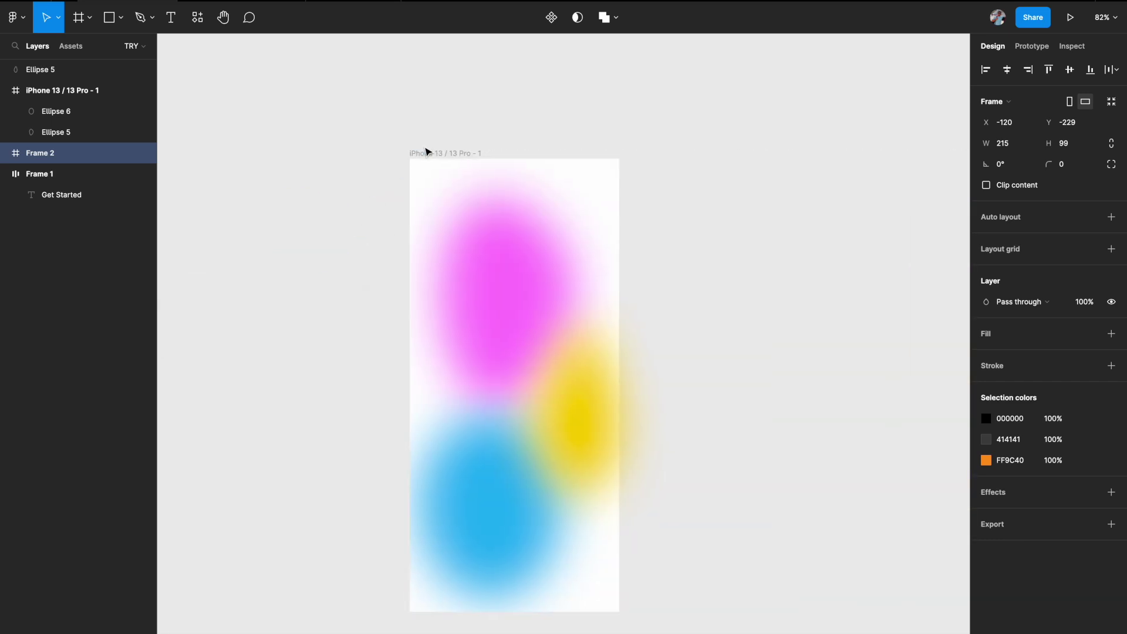
click(425, 153)
key(ctrl+v)
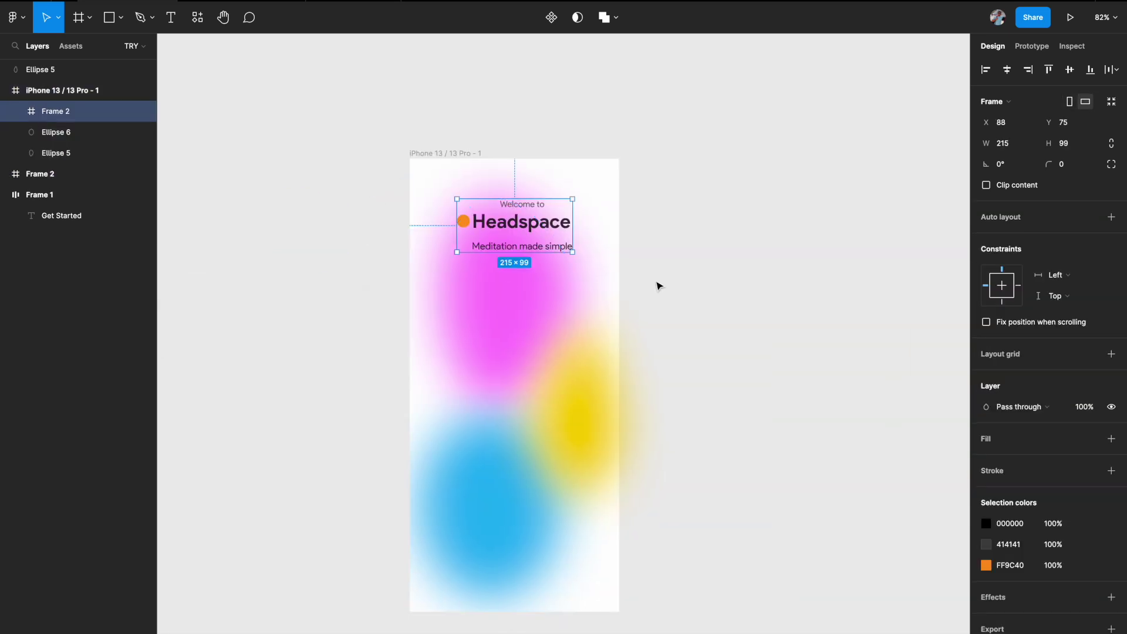
click(1070, 69)
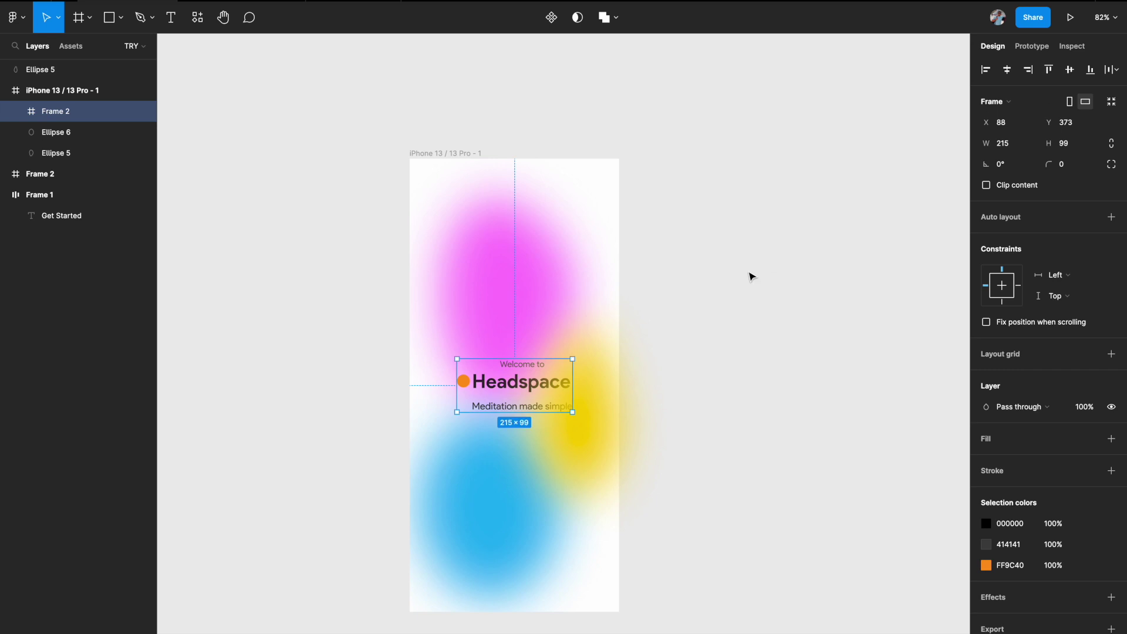
- Move the yellow blob layer inside the iPhone frame, below Frame 2
scroll(750, 275, down, 2)
scroll(750, 275, left, 1)
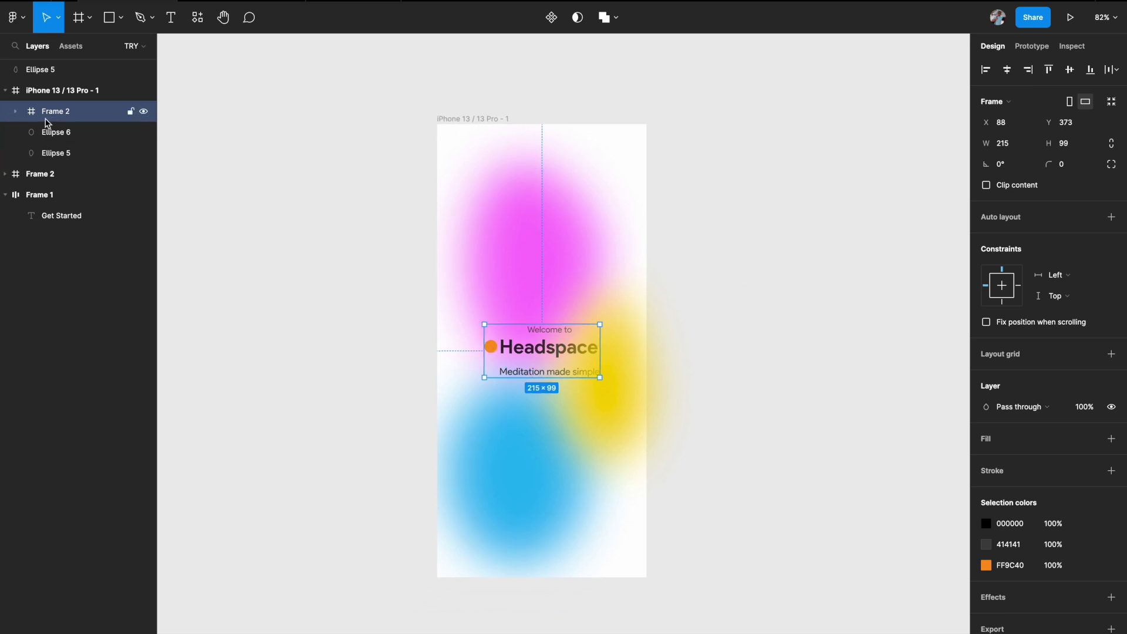
drag(51, 70, 56, 125)
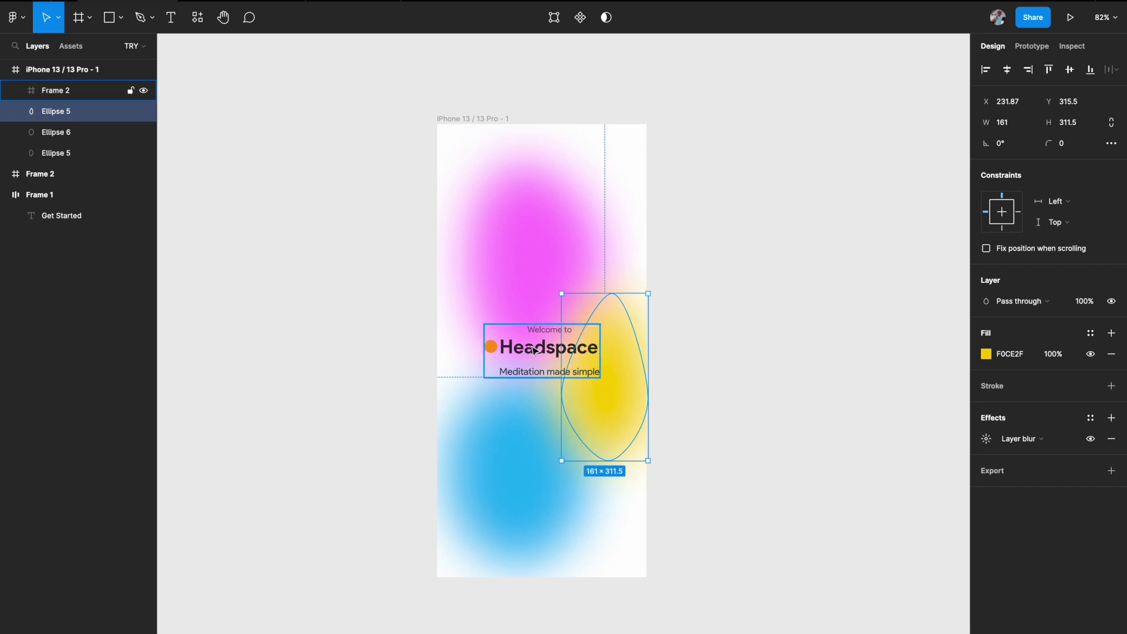
click(710, 329)
scroll(587, 405, down, 2)
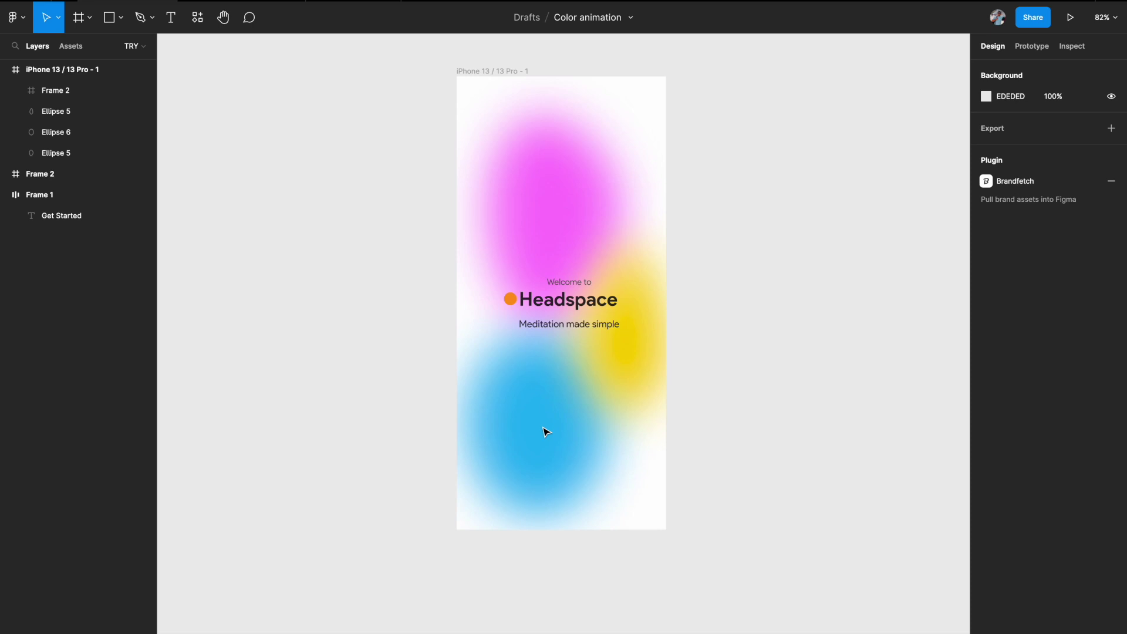
- Paste the Get Started button into the iPhone frame, aligned to its bottom
scroll(546, 432, down, 5)
scroll(544, 431, left, 3)
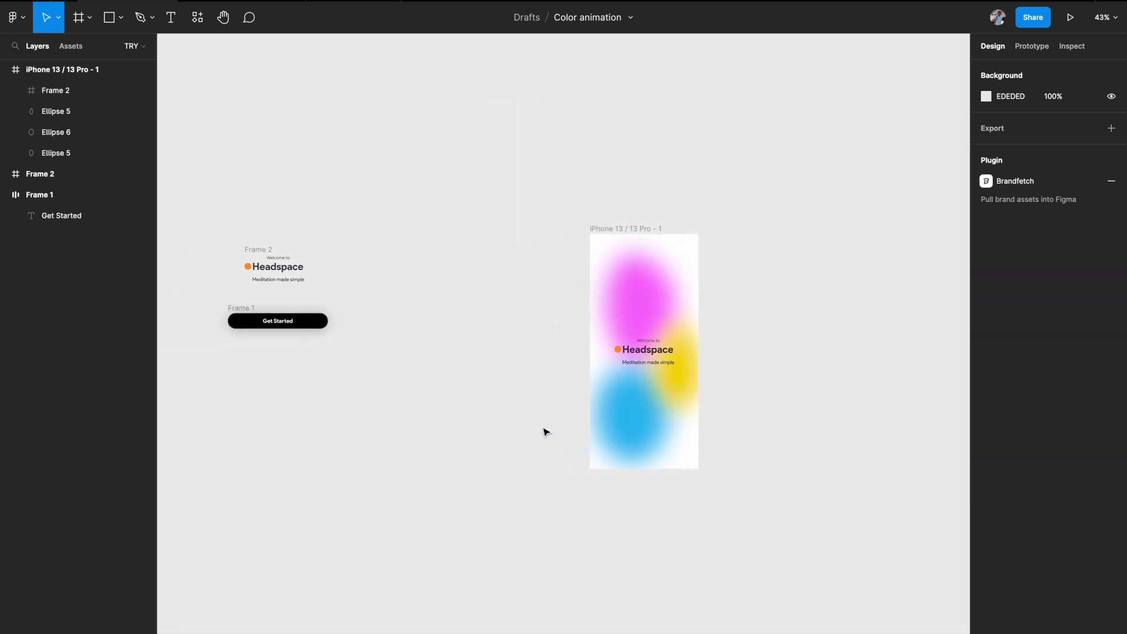
click(244, 308)
scroll(244, 310, down, 2)
scroll(244, 309, right, 2)
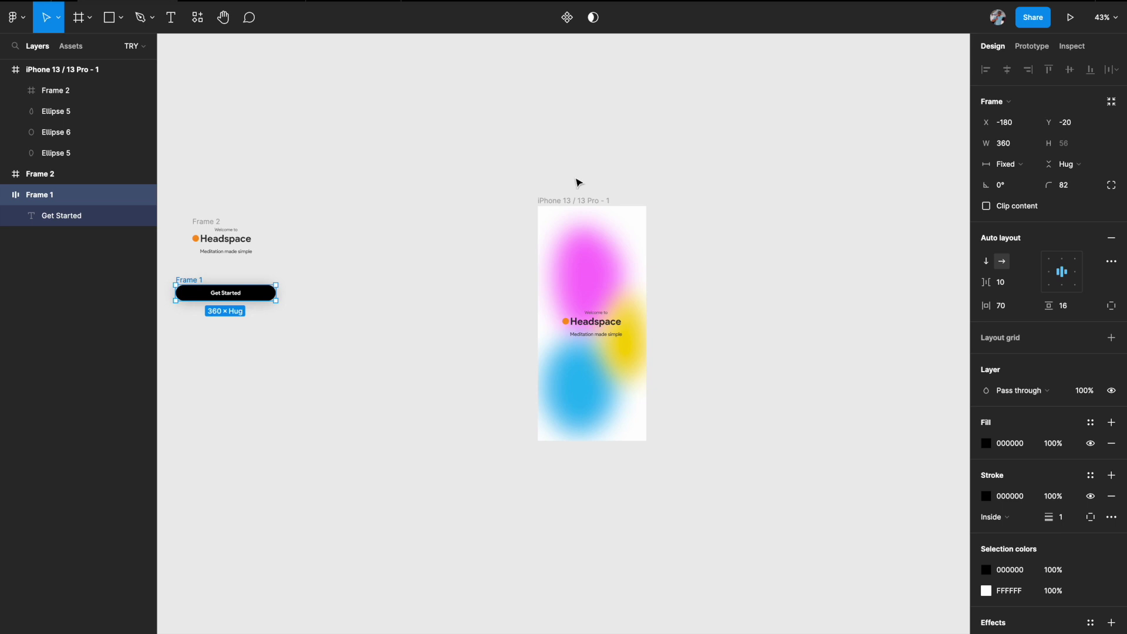
click(572, 199)
scroll(567, 203, up, 2)
scroll(567, 202, down, 2)
scroll(567, 202, right, 1)
key(ctrl+v)
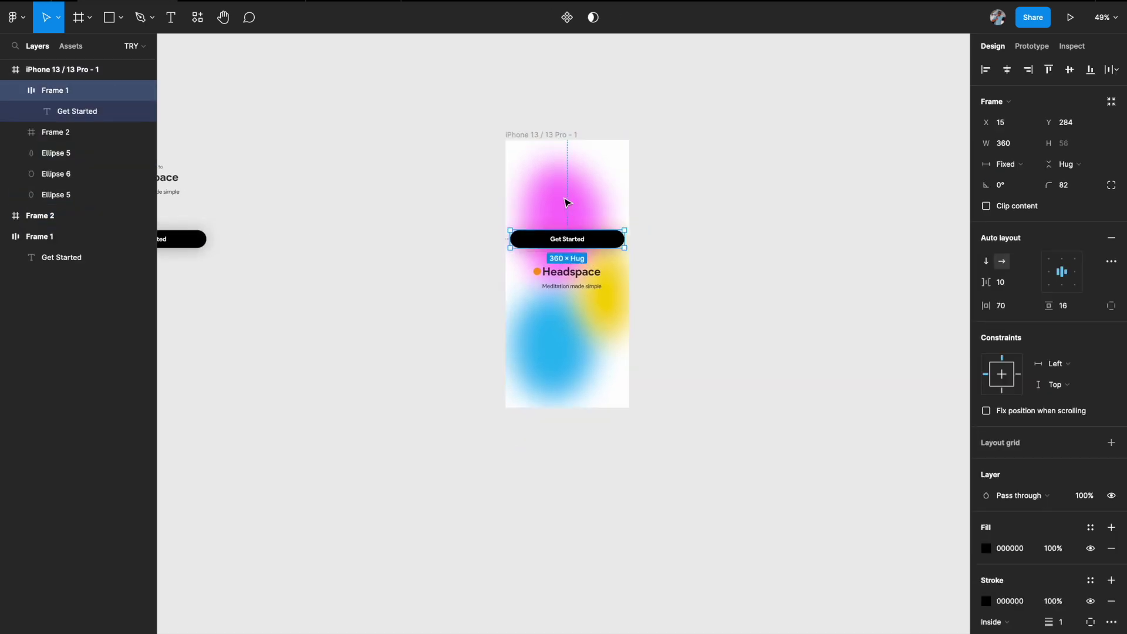
click(1091, 70)
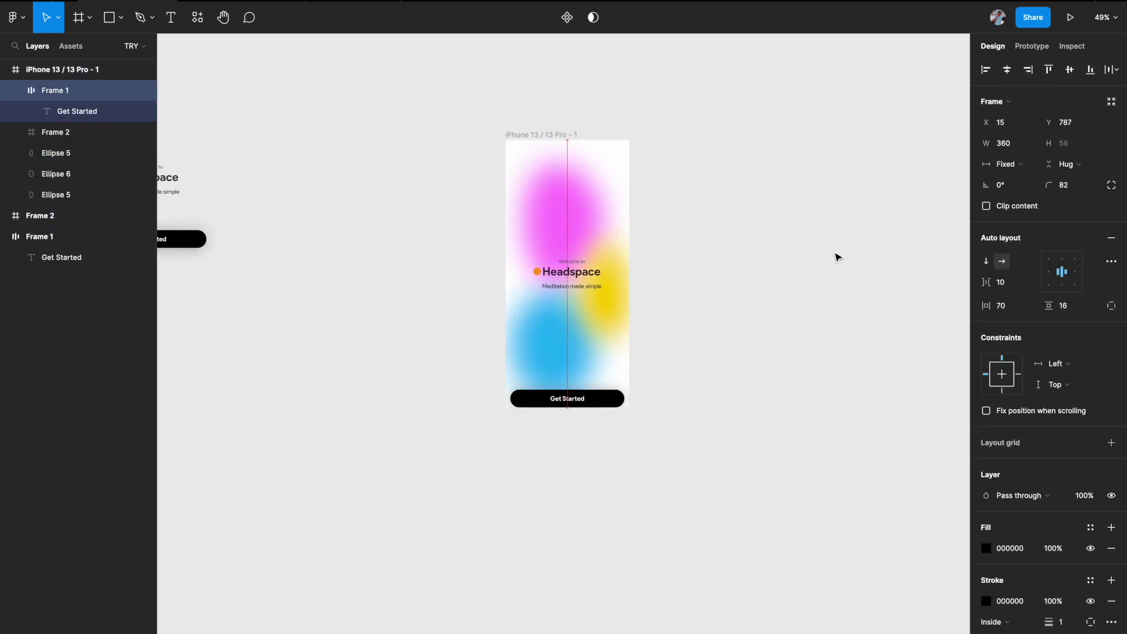
- Nudge the button up three steps from the bottom edge and zoom to fit the screen
key(Up)
key(Up)
key(Up)
scroll(589, 370, up, 8)
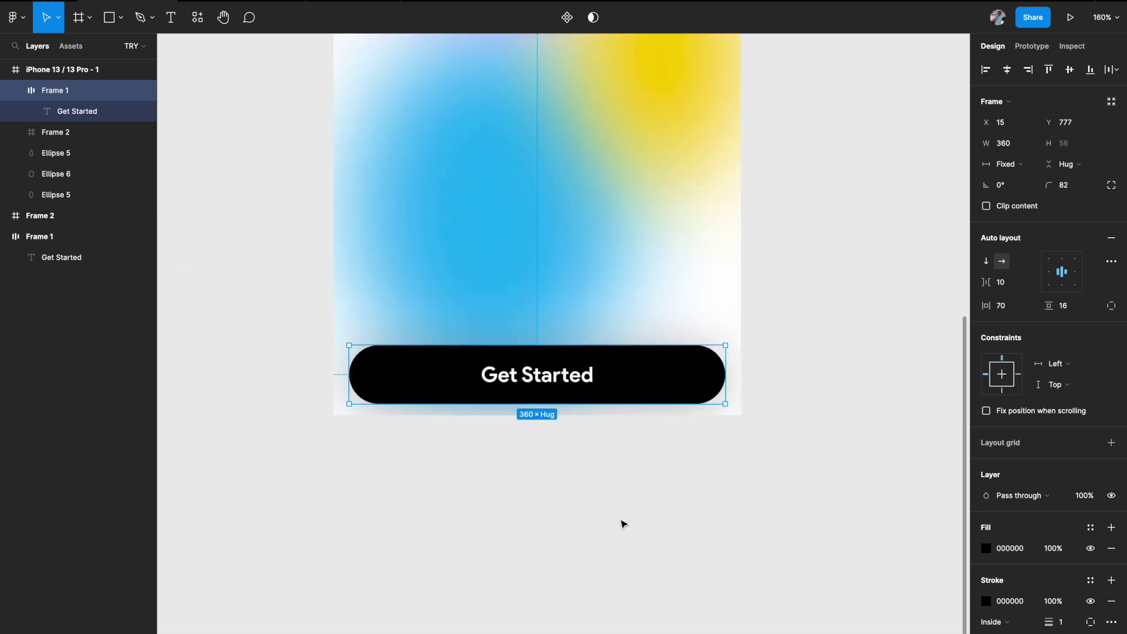
key(Up)
key(Up)
key(Up)
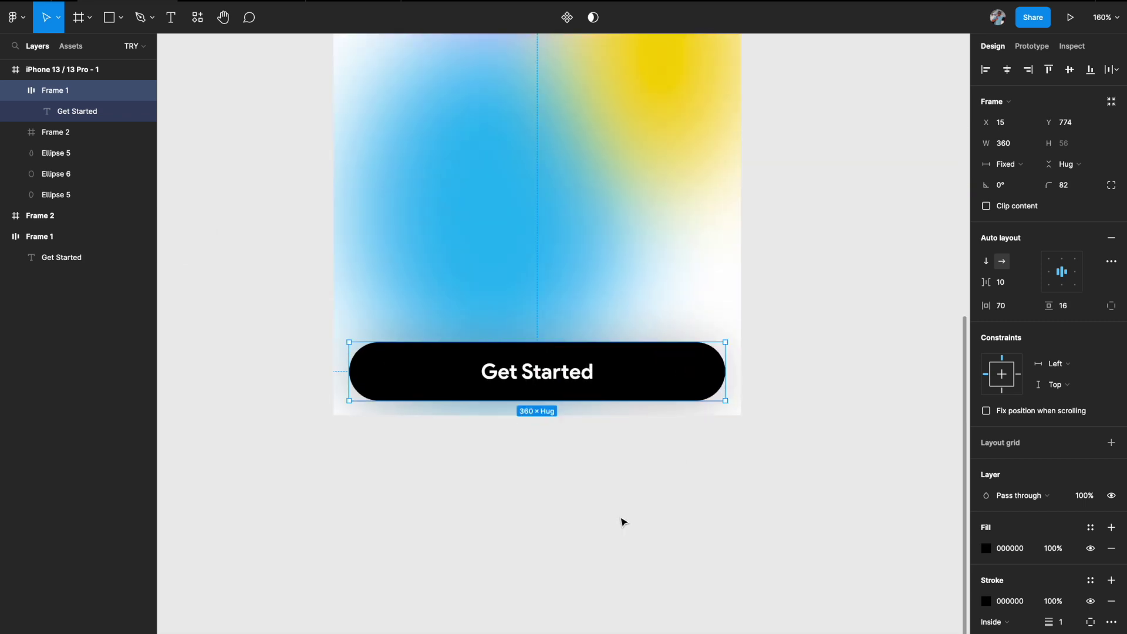
key(Up)
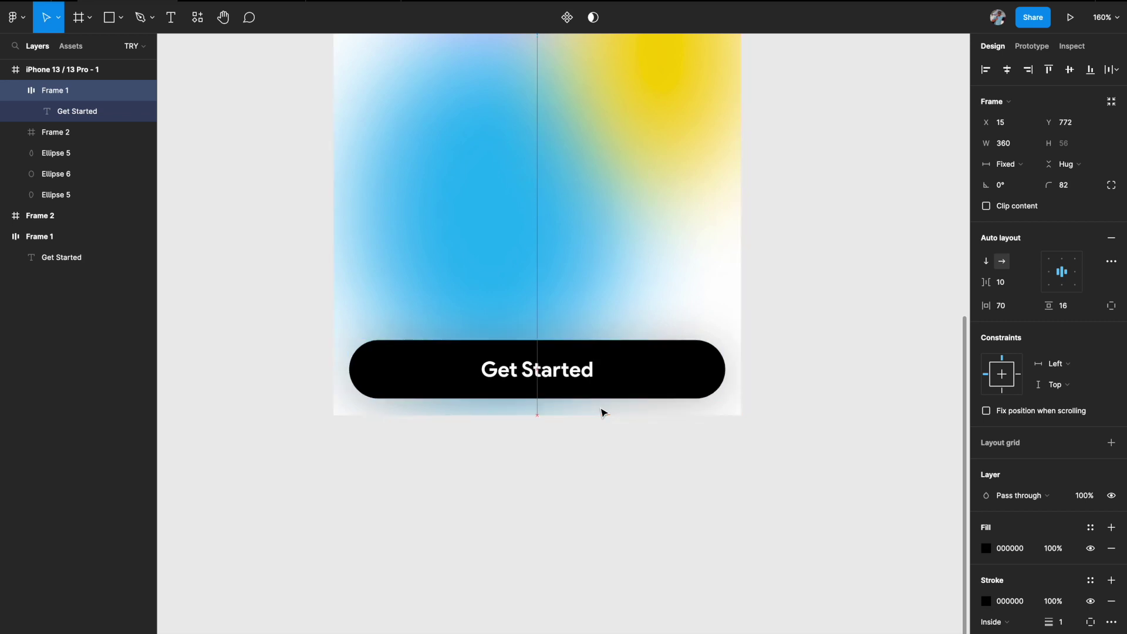
click(600, 459)
key(shift+1)
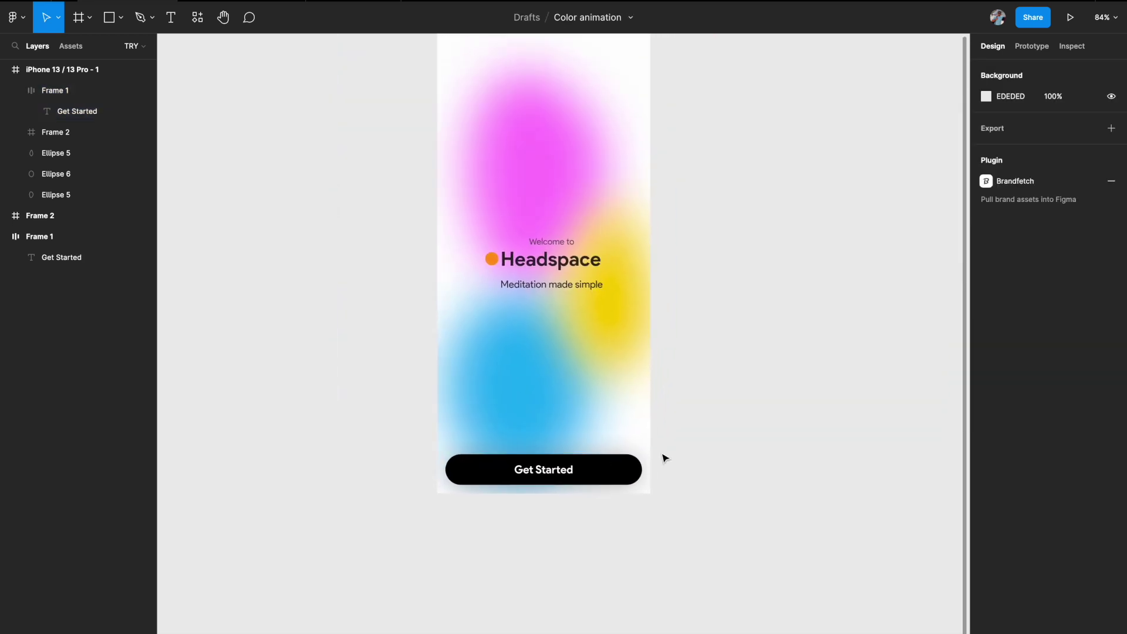
scroll(663, 455, up, 2)
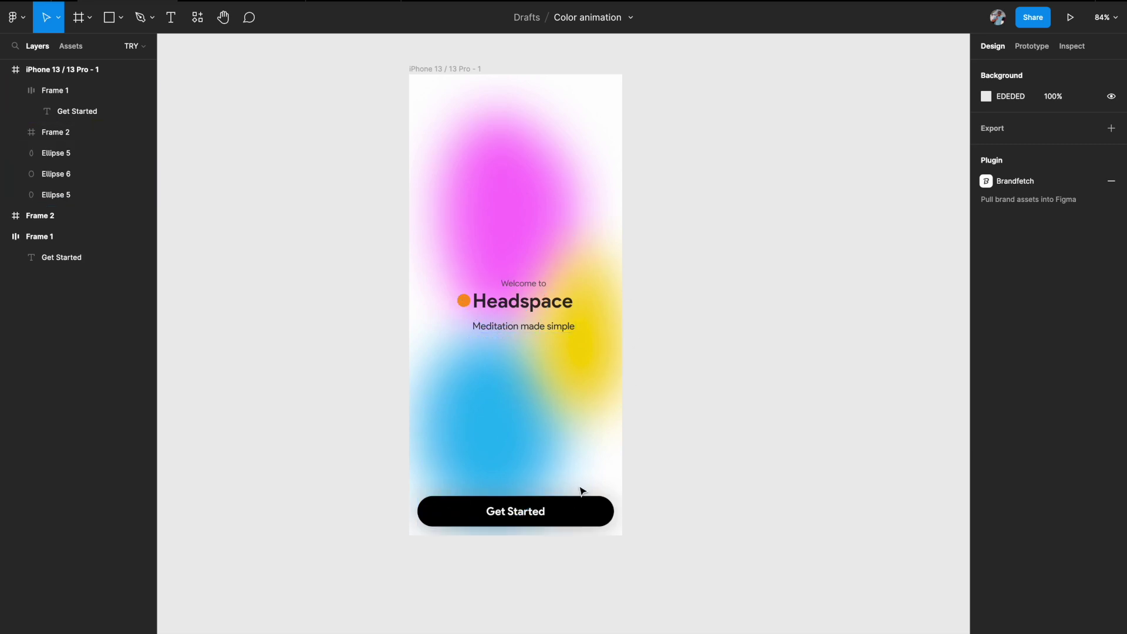
- Duplicate the Headspace screen twice to the right, creating iPhone 13 / 13 Pro - 2 and - 3
scroll(582, 491, down, 3)
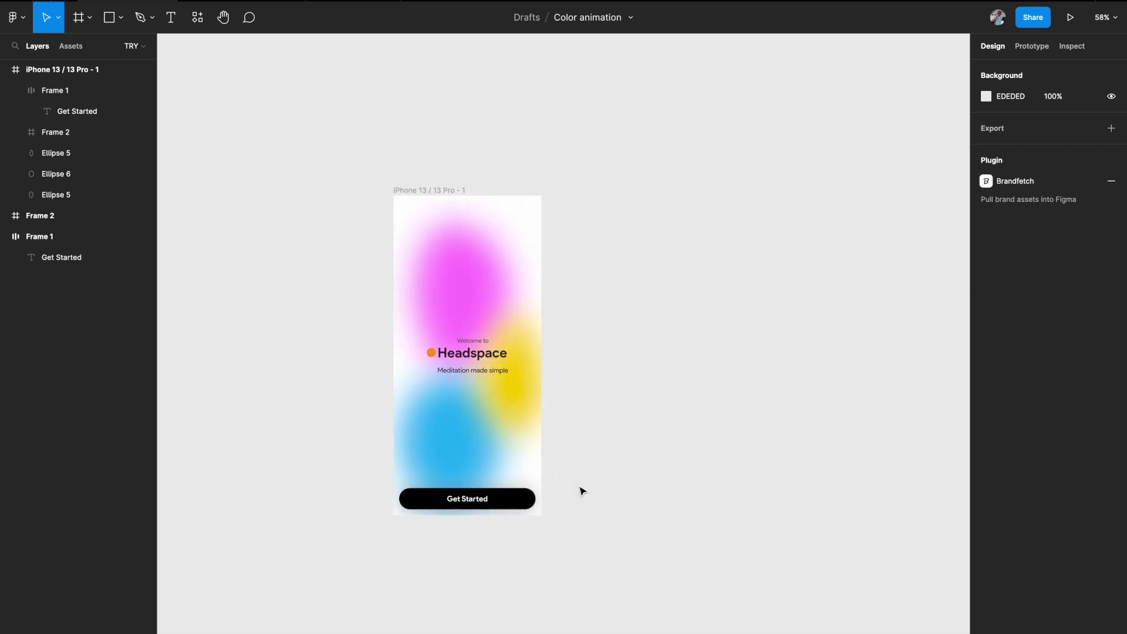
click(439, 191)
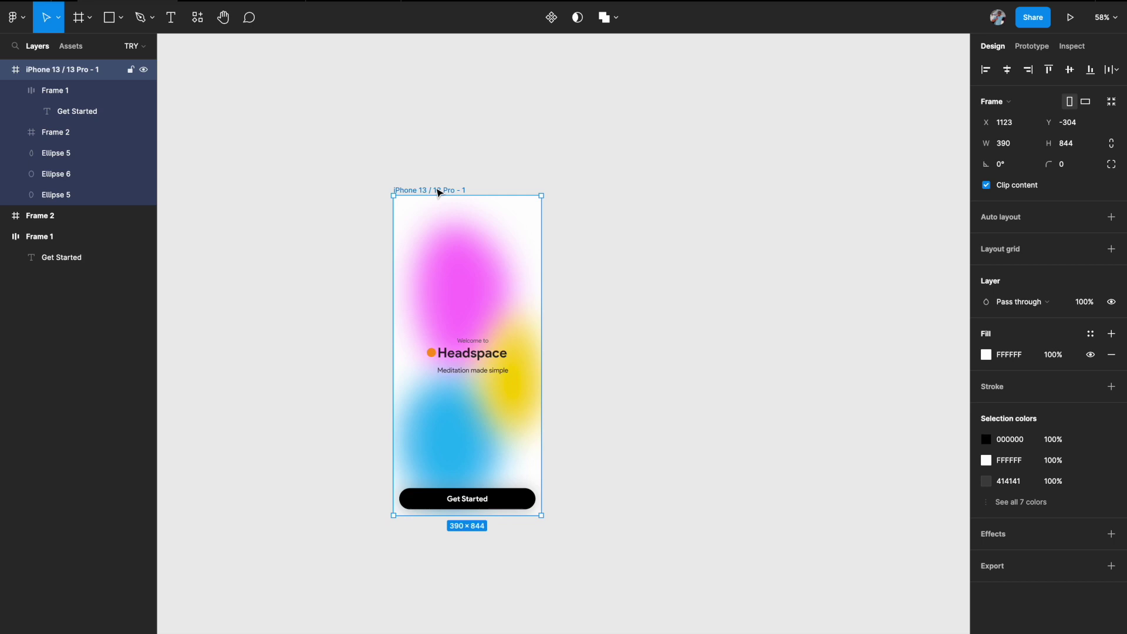
drag(439, 191, 674, 188)
scroll(674, 188, down, 1)
drag(575, 181, 785, 186)
click(715, 133)
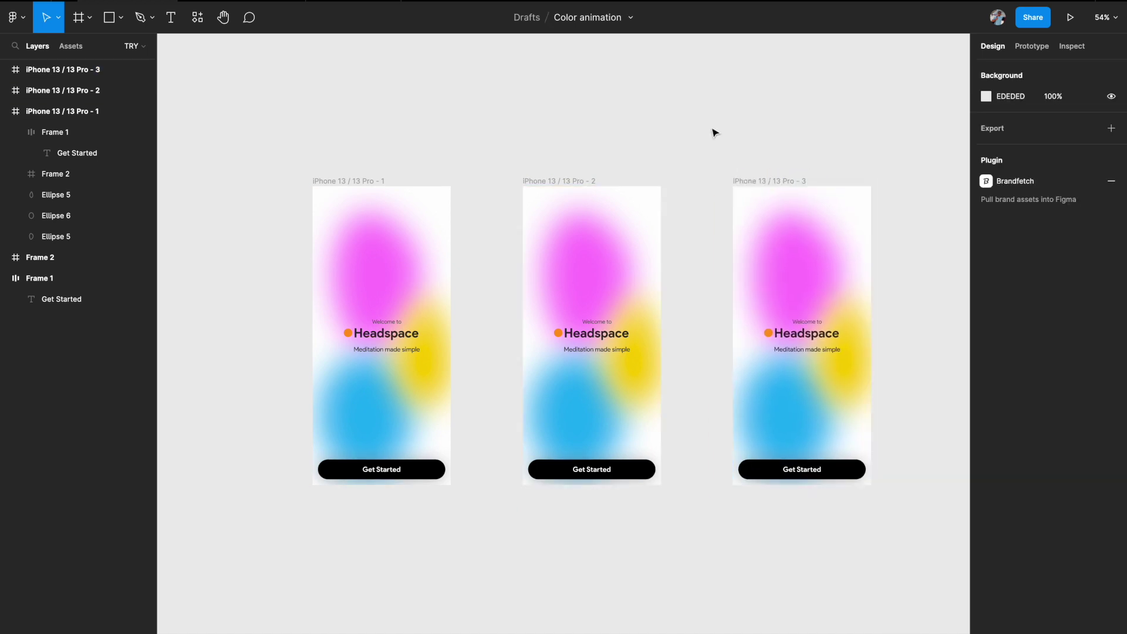
- Move screens 2 and 3 farther right to space the three frames apart
click(600, 266)
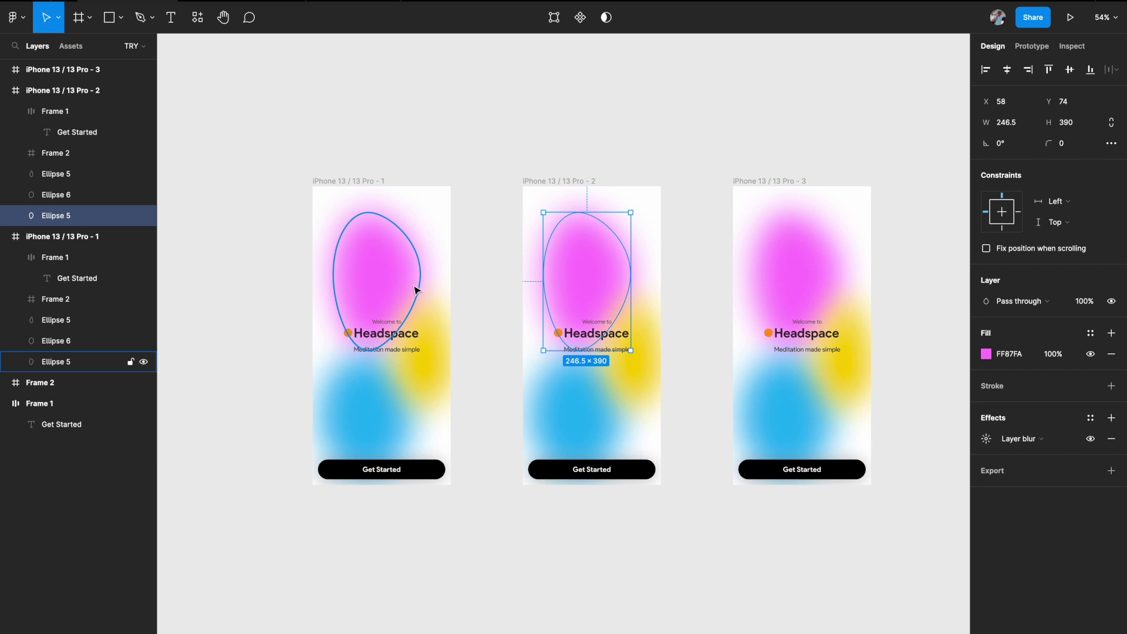
shift+click(642, 348)
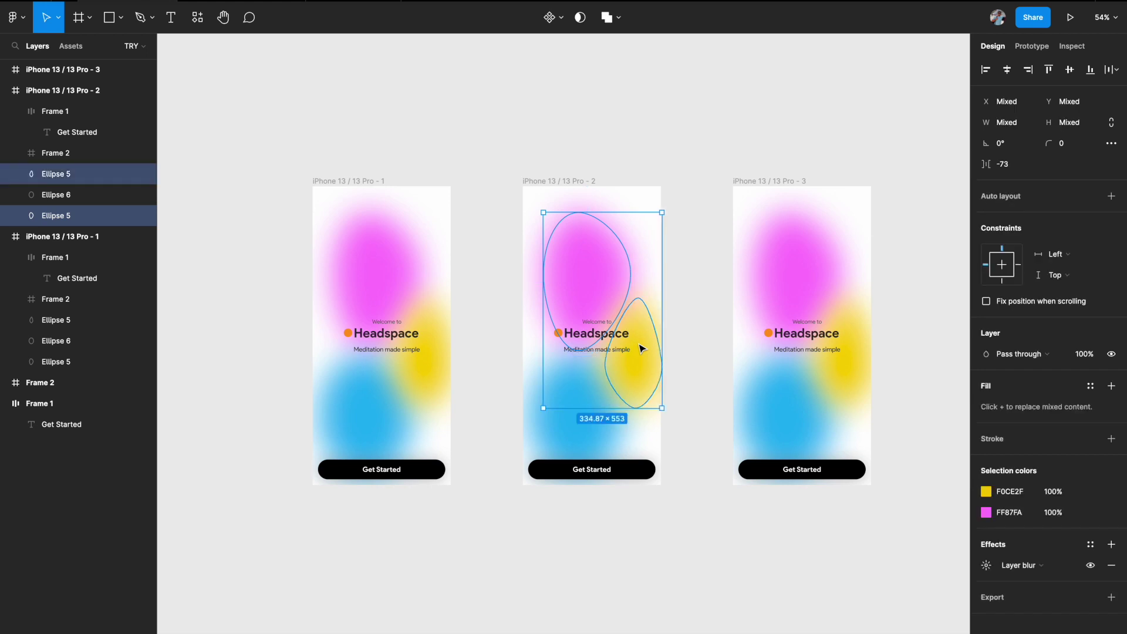
shift+click(554, 424)
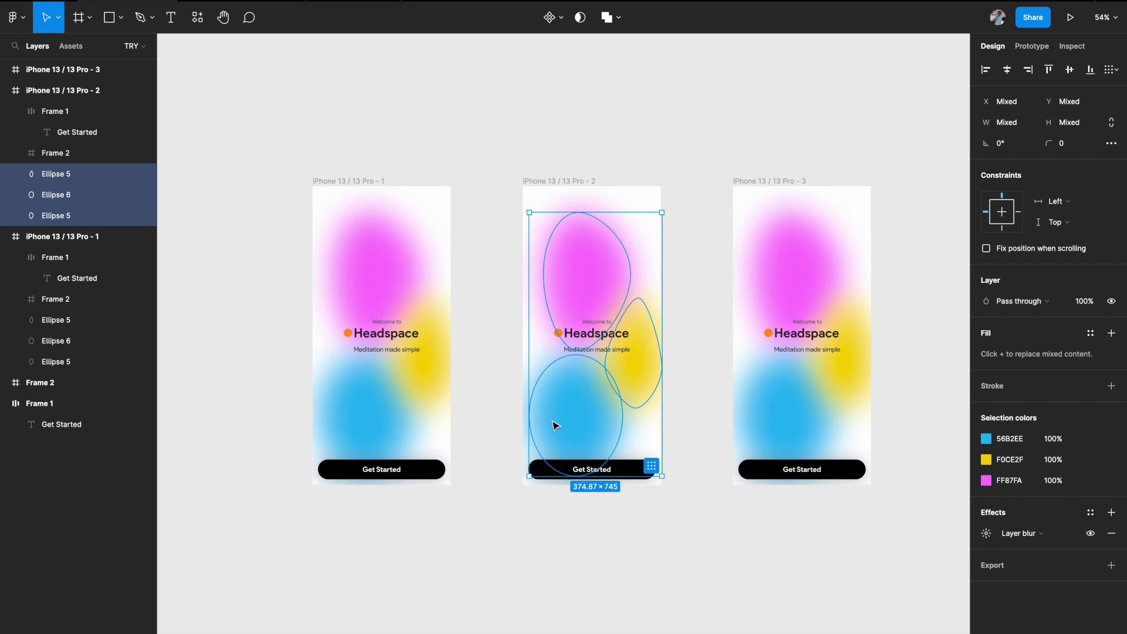
drag(783, 180, 870, 184)
drag(420, 182, 503, 182)
- Rotate screen 2's pink, yellow and blue blobs together by about -138°
click(534, 231)
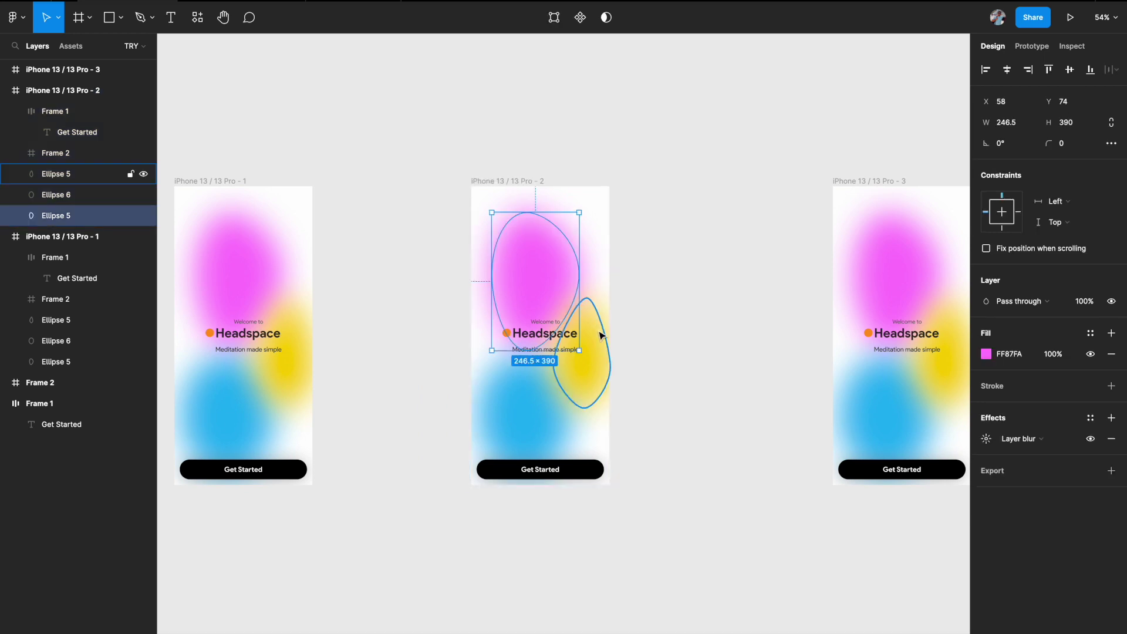
shift+click(598, 347)
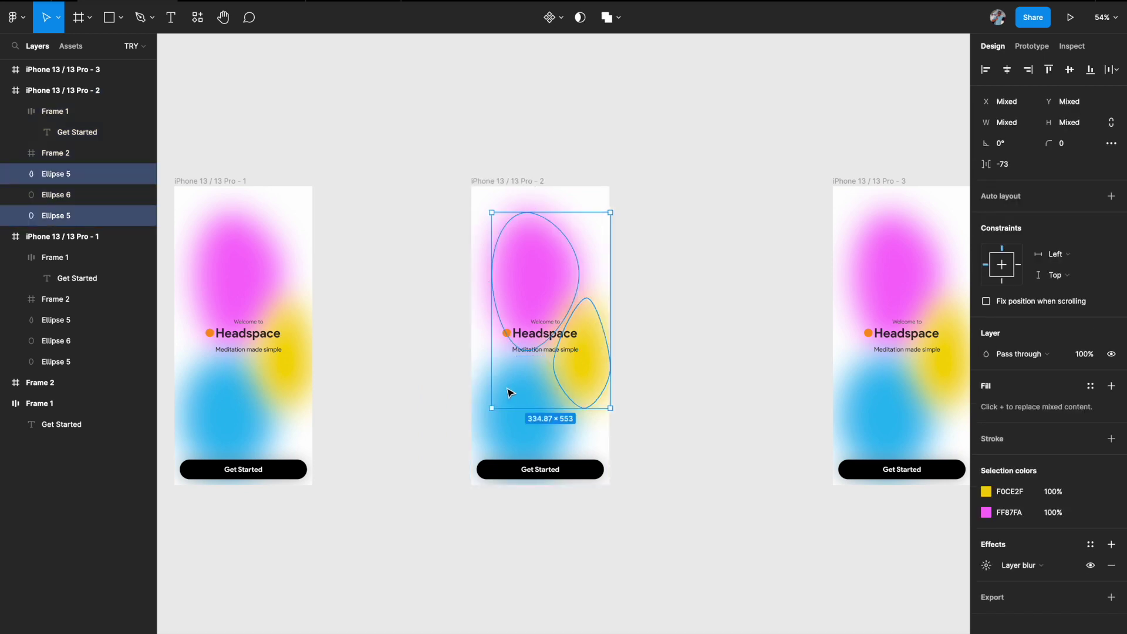
shift+click(511, 441)
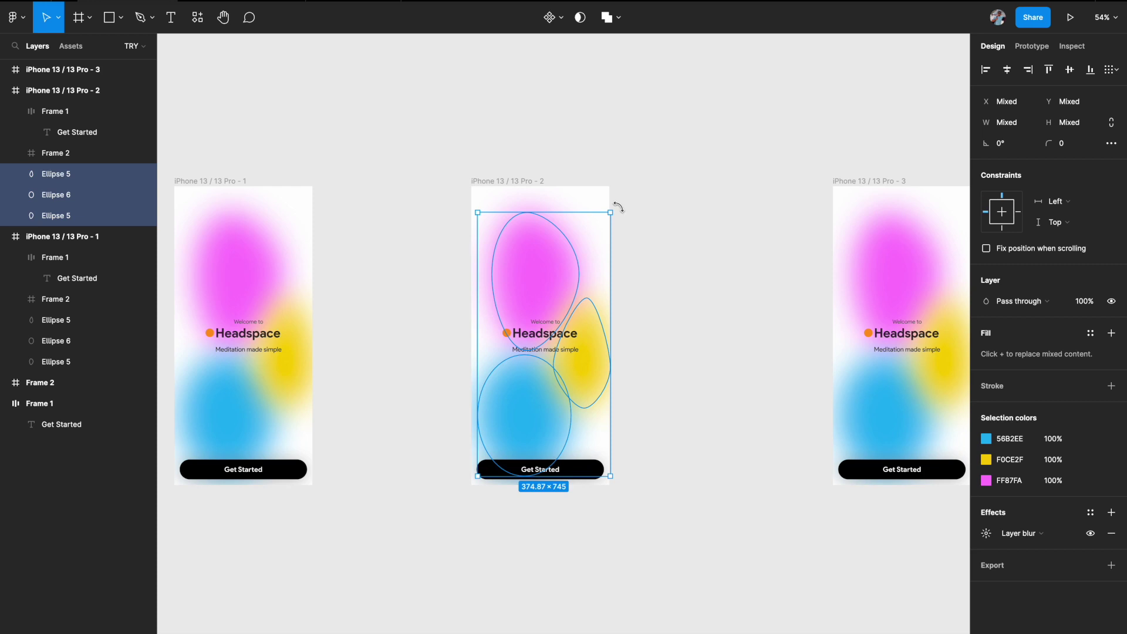
drag(619, 207, 593, 543)
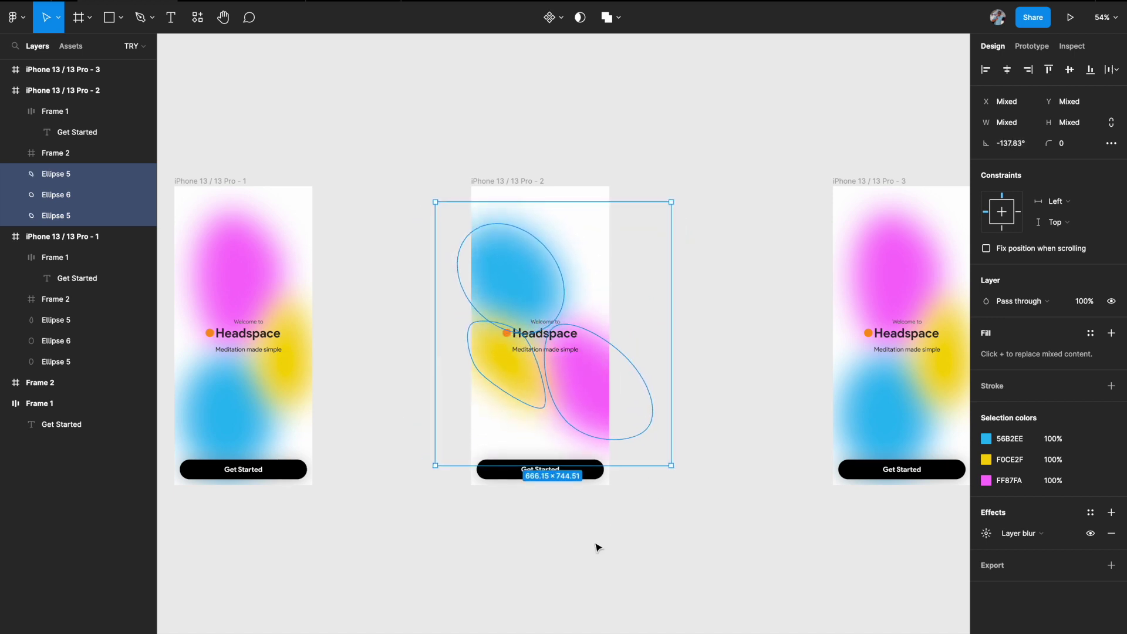
click(699, 390)
scroll(701, 390, right, 5)
- Rotate the third screen's blobs together: blue to the upper right, yellow left, pink below
scroll(702, 391, right, 1)
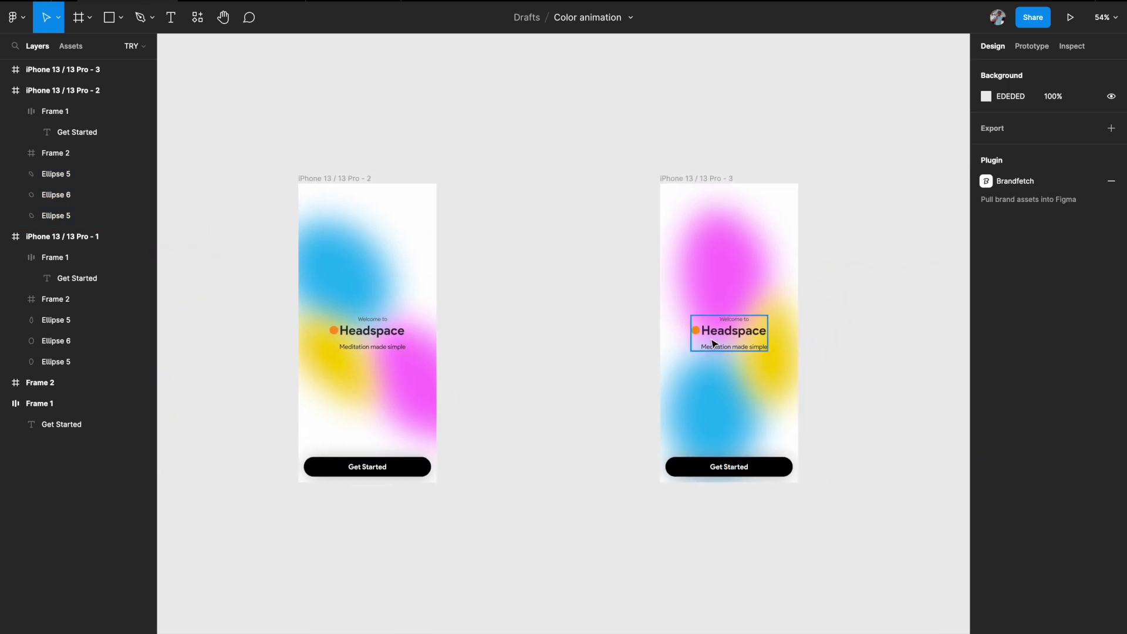
click(714, 270)
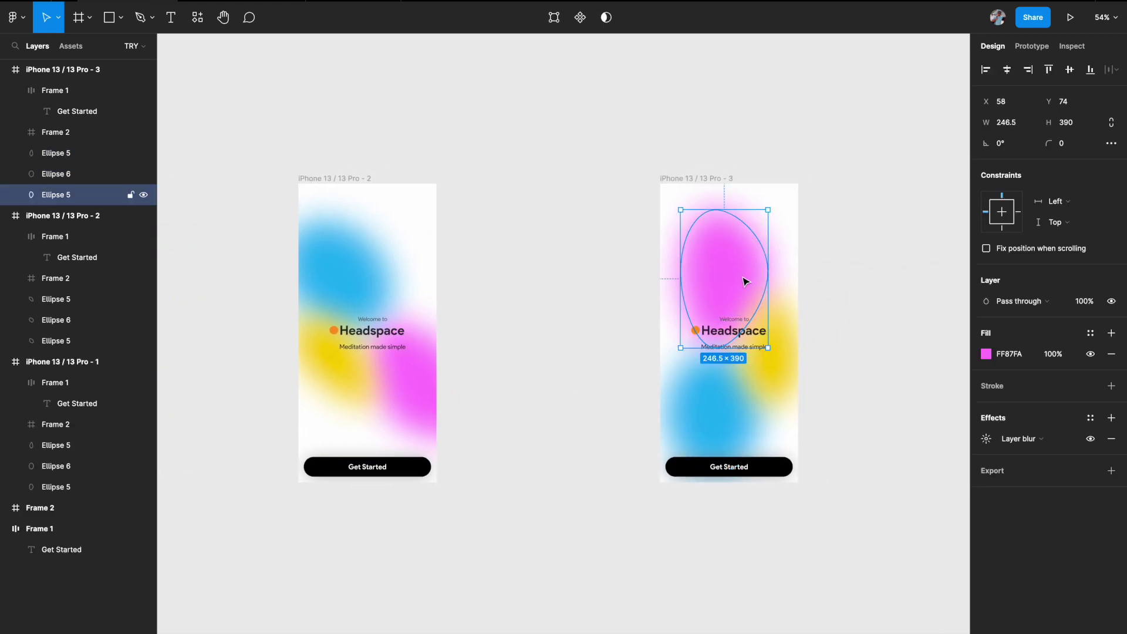
shift+click(786, 334)
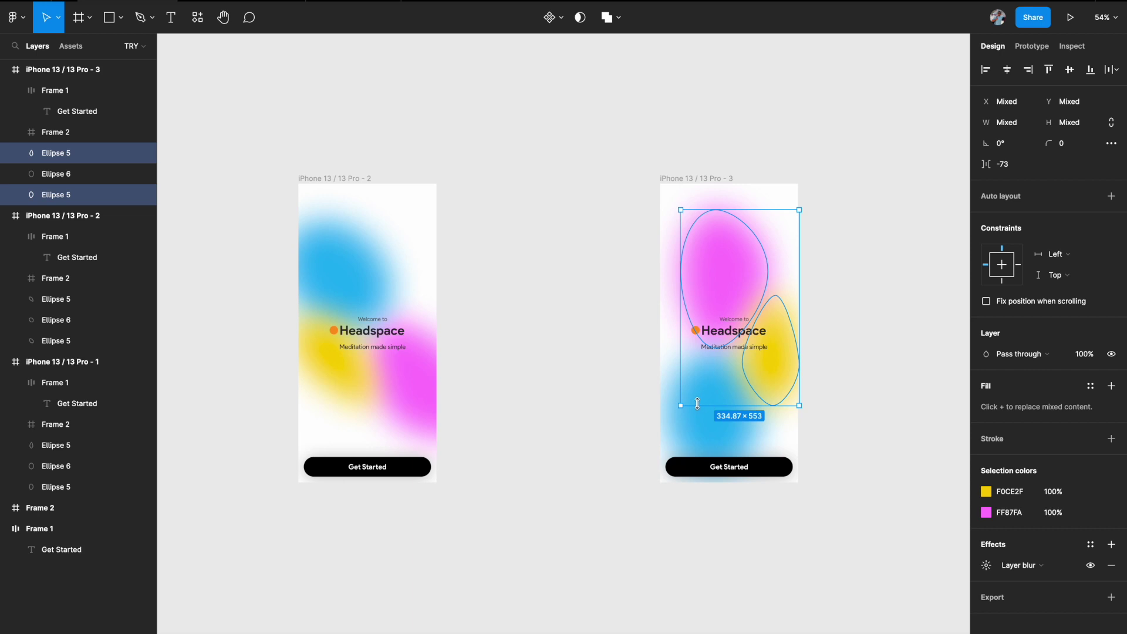
shift+click(677, 433)
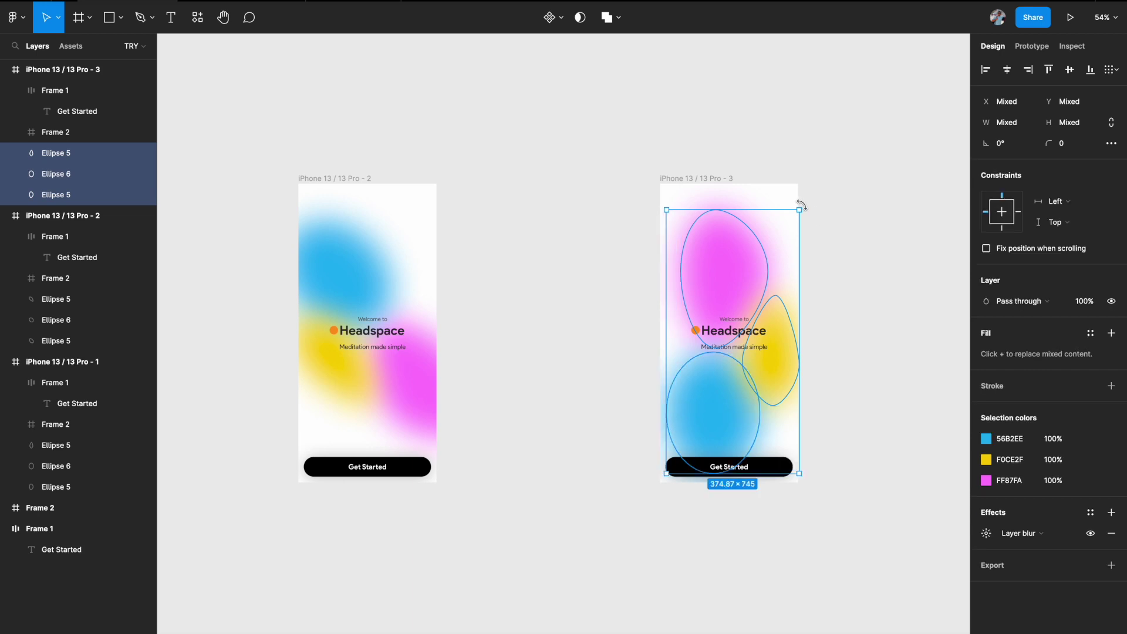
drag(801, 205, 524, 565)
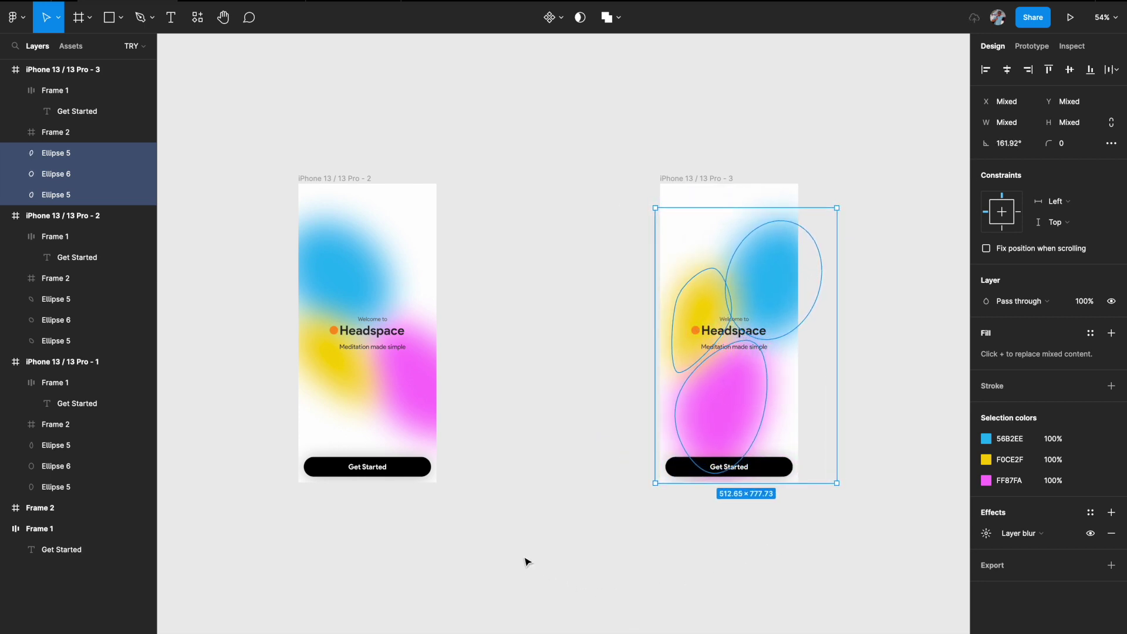
click(551, 522)
scroll(551, 521, down, 3)
scroll(551, 521, up, 2)
scroll(551, 523, left, 3)
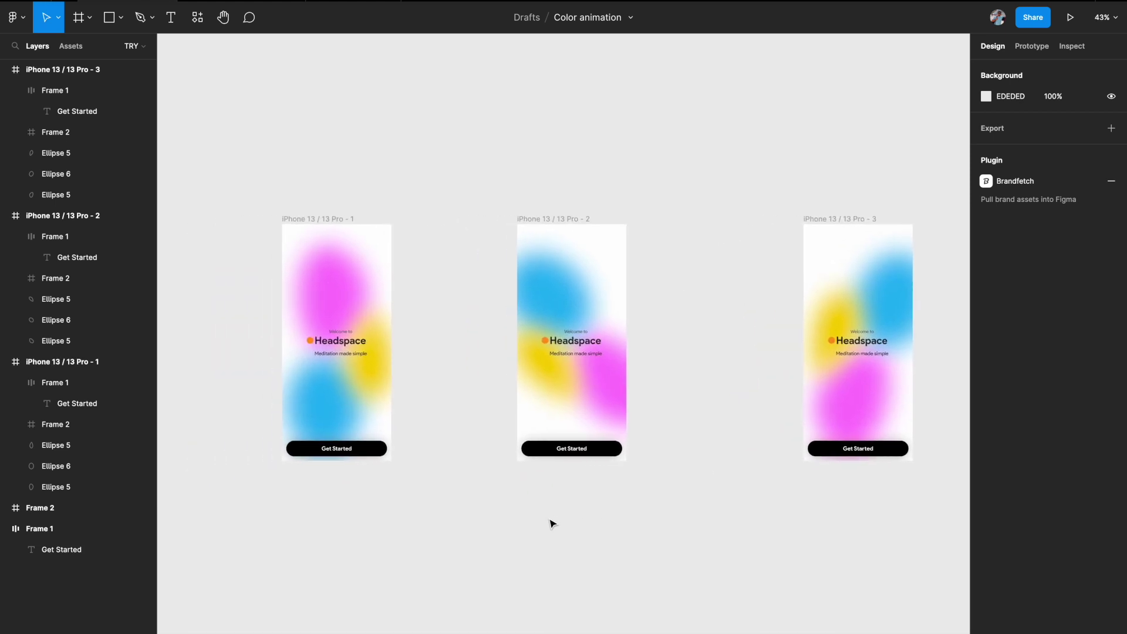
scroll(551, 521, left, 2)
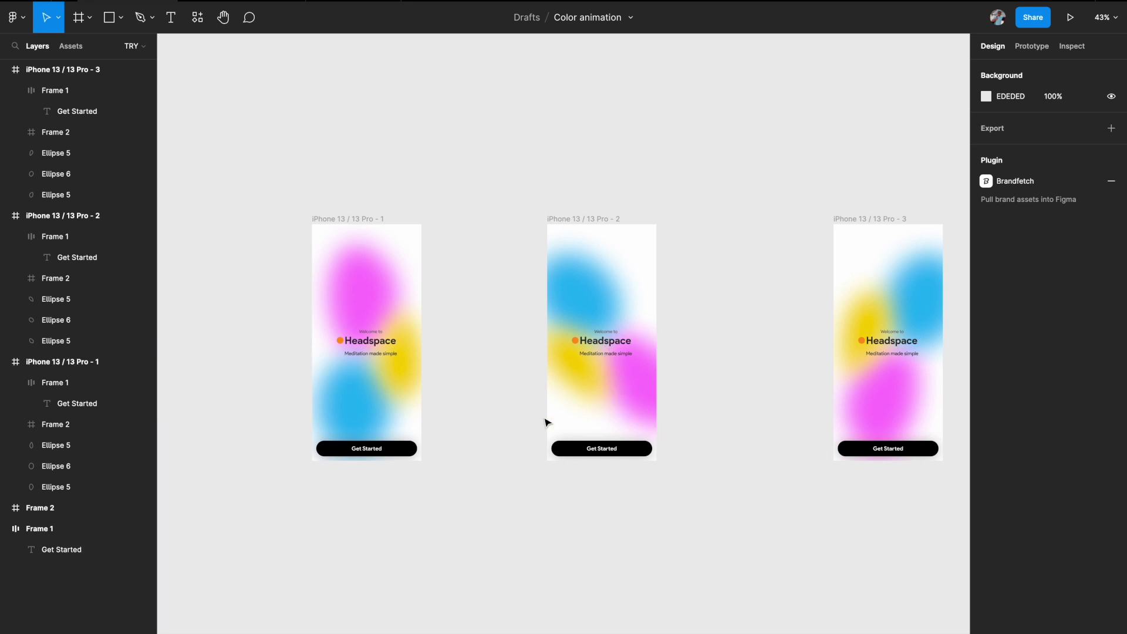
- Enlarge the yellow blob and reshape the blue blob in the second iPhone frame
click(573, 378)
scroll(574, 379, up, 5)
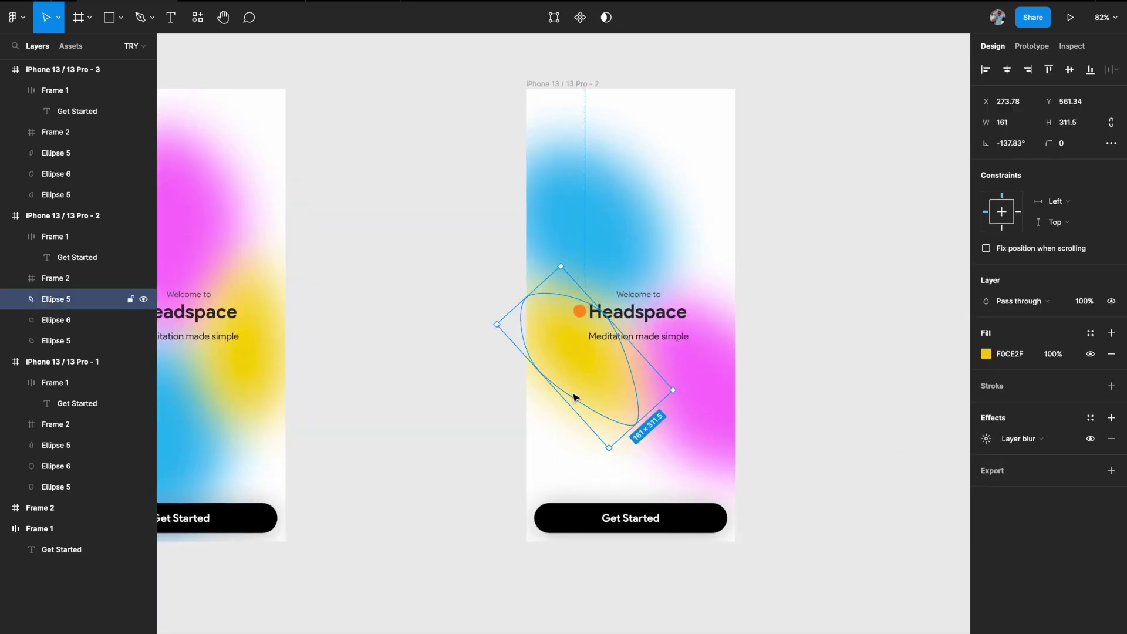
drag(561, 396, 533, 445)
click(641, 198)
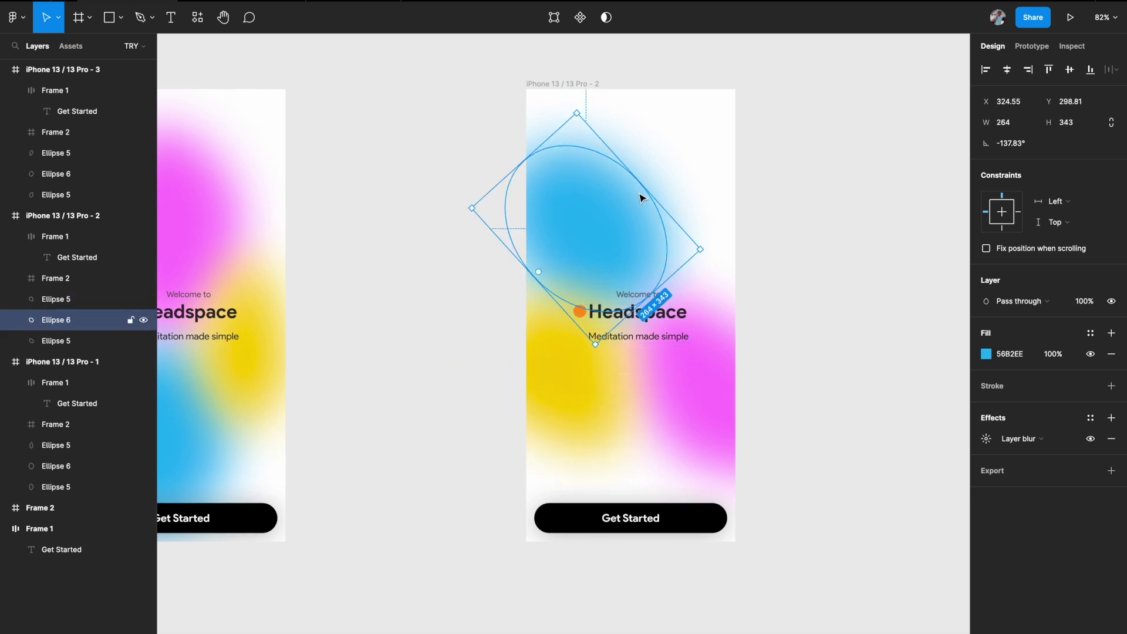
drag(641, 198, 643, 183)
click(812, 139)
- In the third frame, widen the yellow blob to 210.02 and stretch the blue blob to 378.19 tall
scroll(816, 139, right, 5)
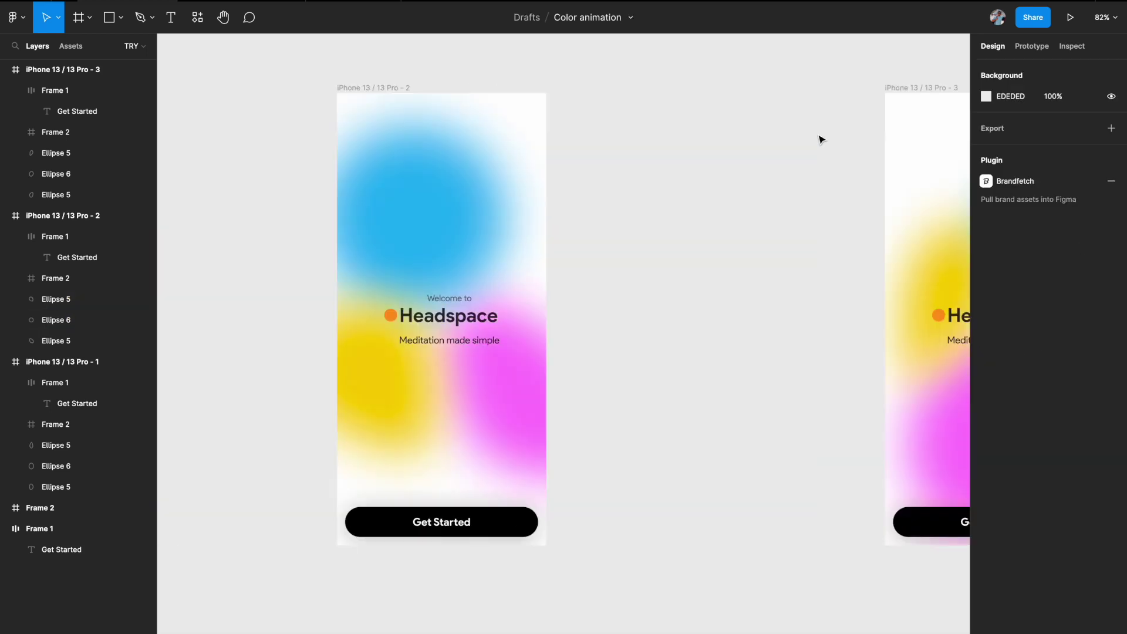
scroll(821, 139, right, 5)
click(741, 258)
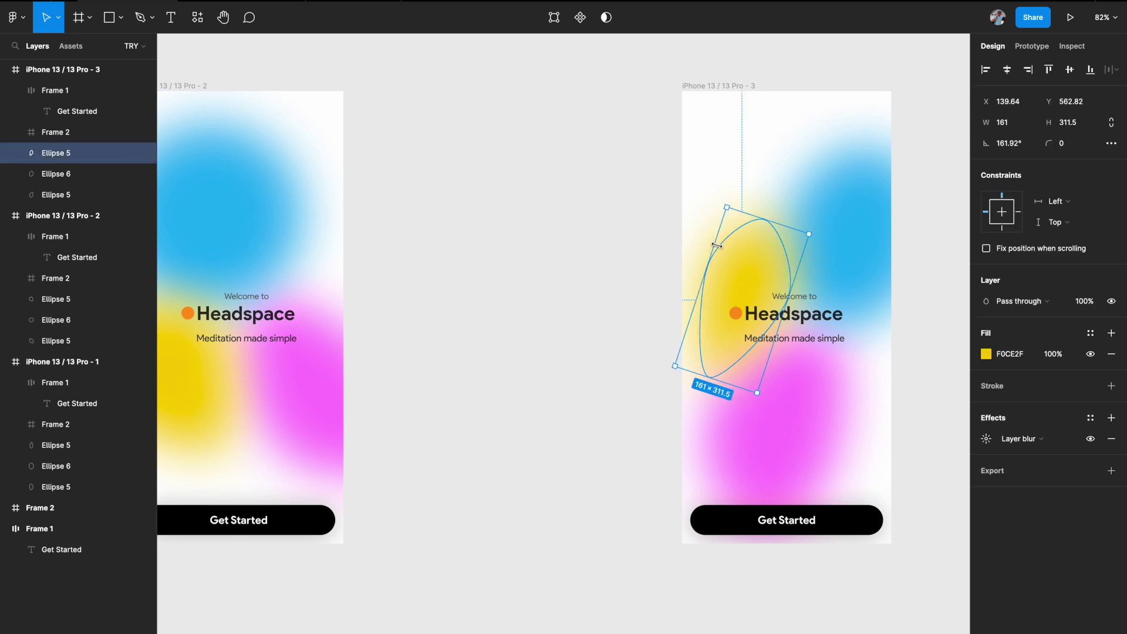
drag(716, 245, 695, 247)
click(800, 171)
click(837, 176)
click(808, 166)
click(840, 171)
drag(857, 141, 857, 122)
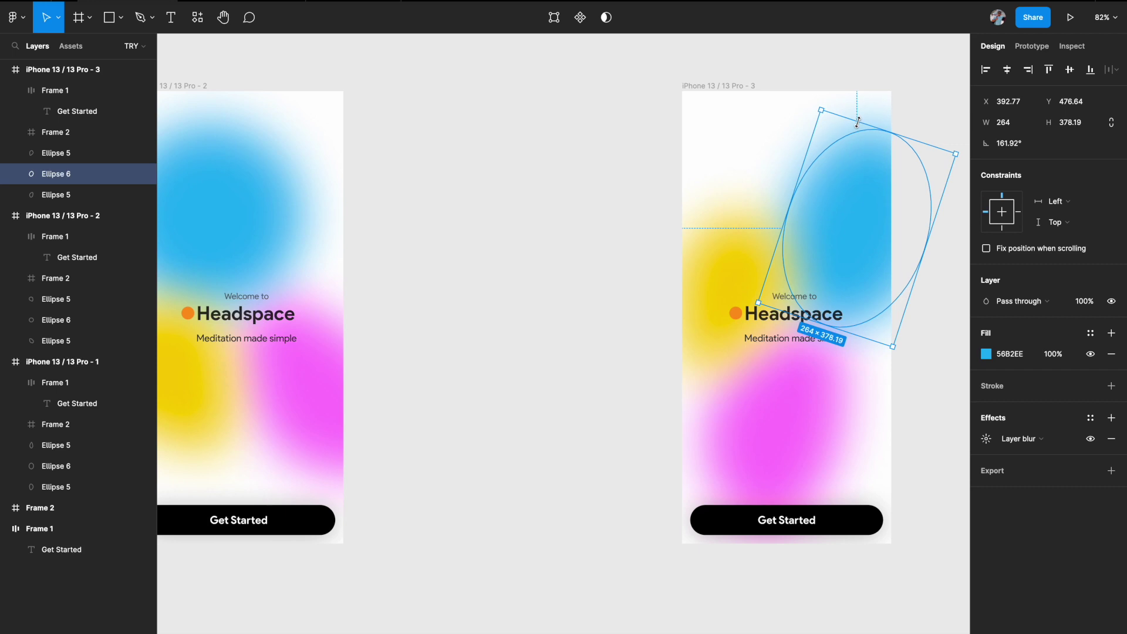
- Stretch the third frame's yellow blob upward so it covers more of the screen
click(791, 423)
click(941, 323)
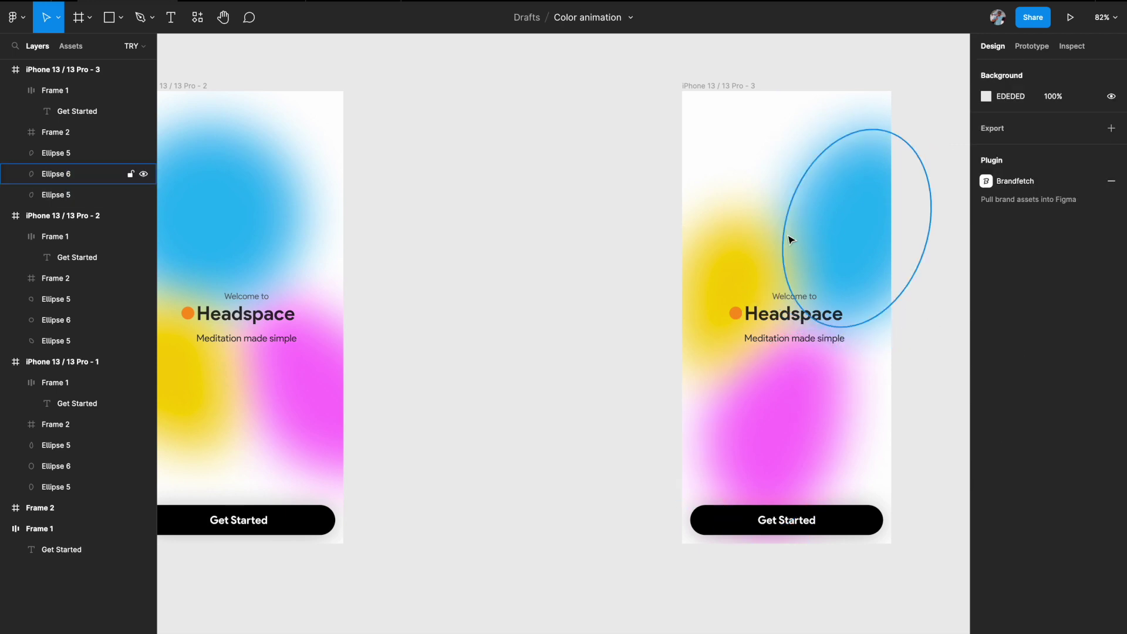
click(703, 234)
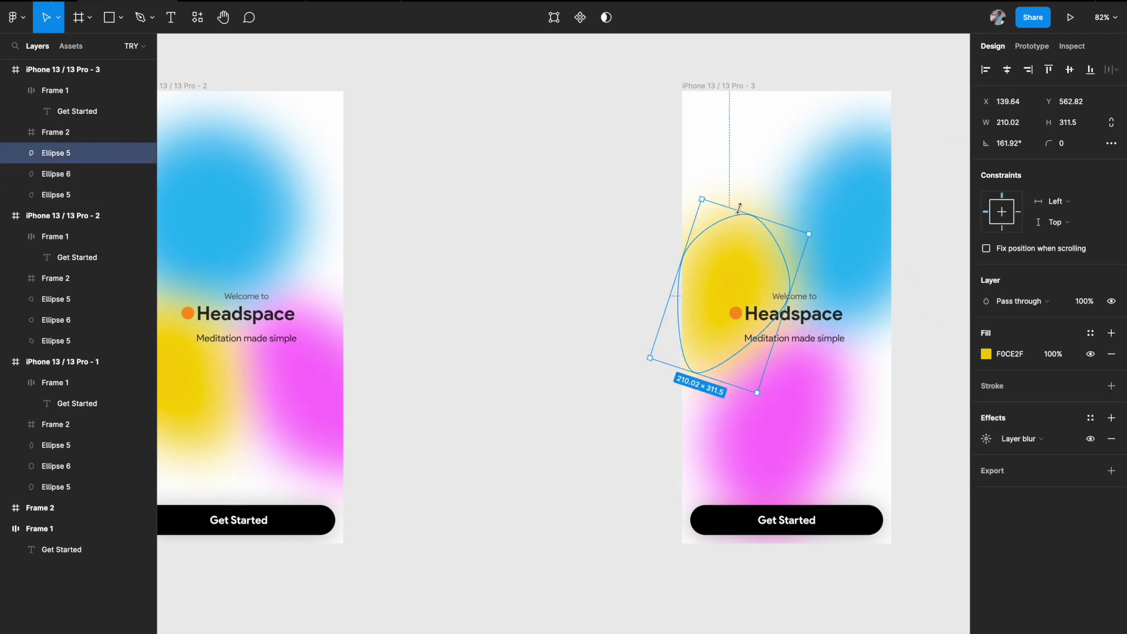
drag(743, 209, 738, 172)
click(584, 231)
key(shift+1)
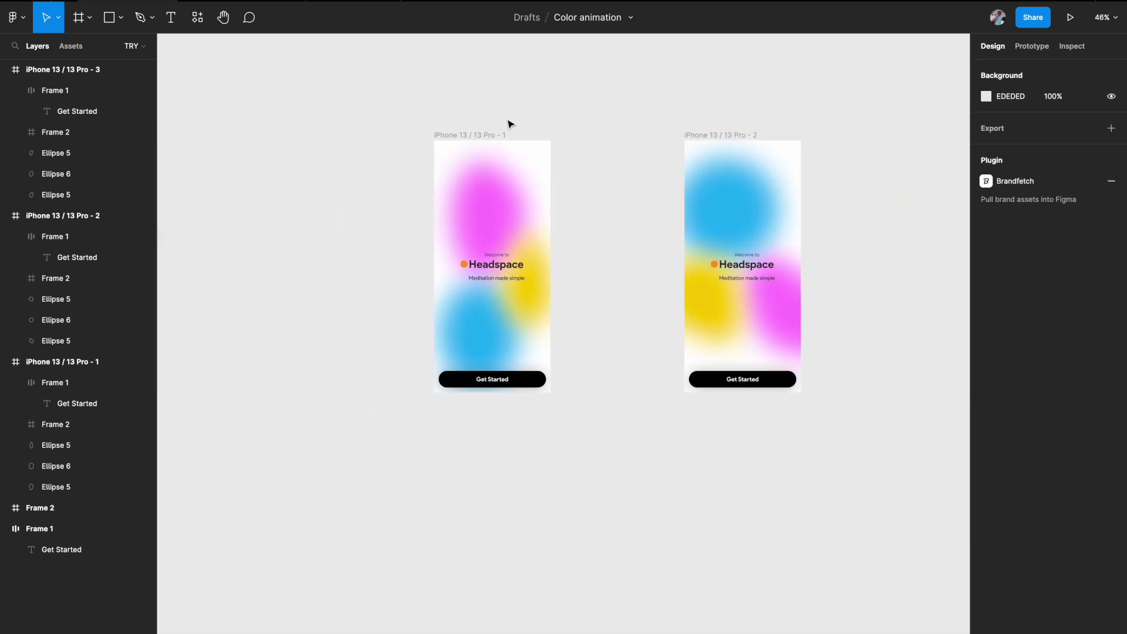
- Choose iPhone 13 Pro Graphite as the prototype preview device and select the first iPhone frame
click(1033, 47)
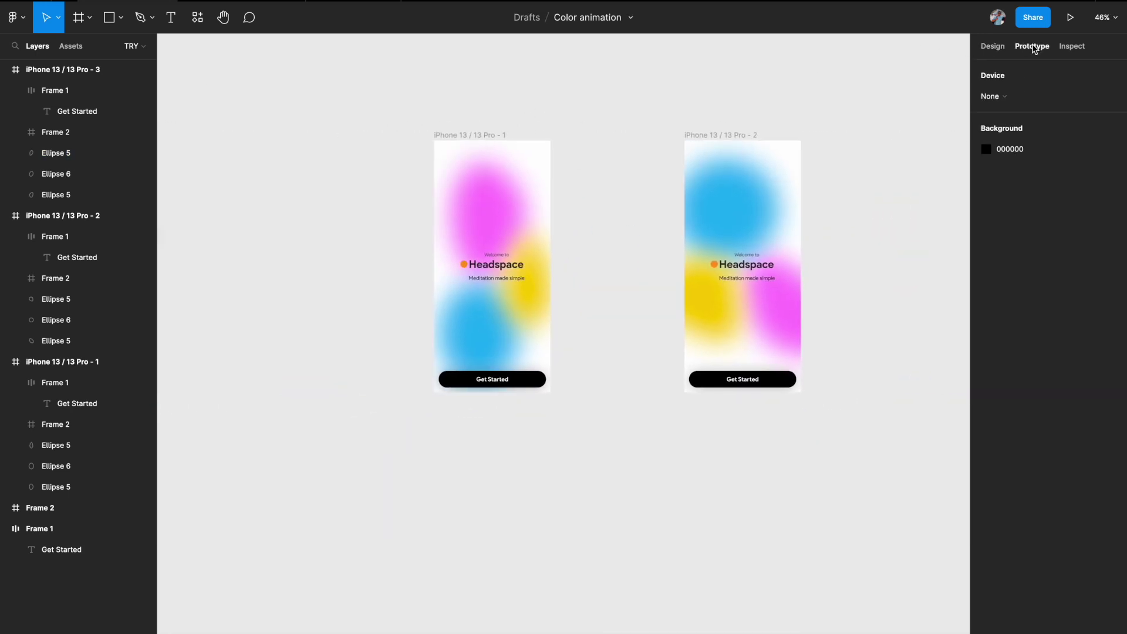
click(1002, 95)
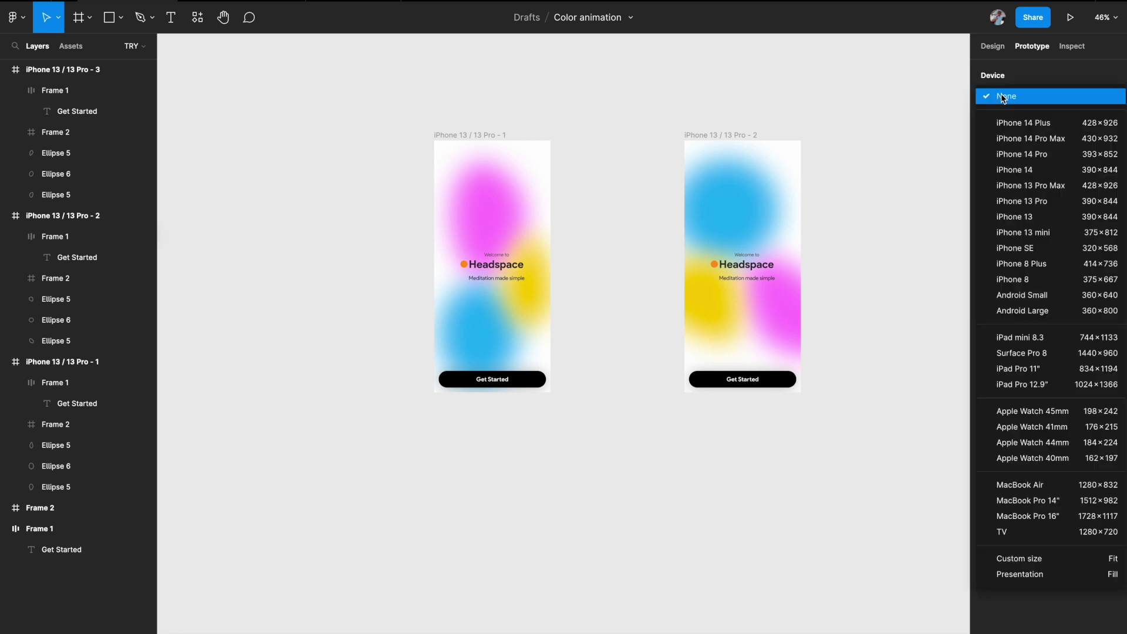
click(1005, 204)
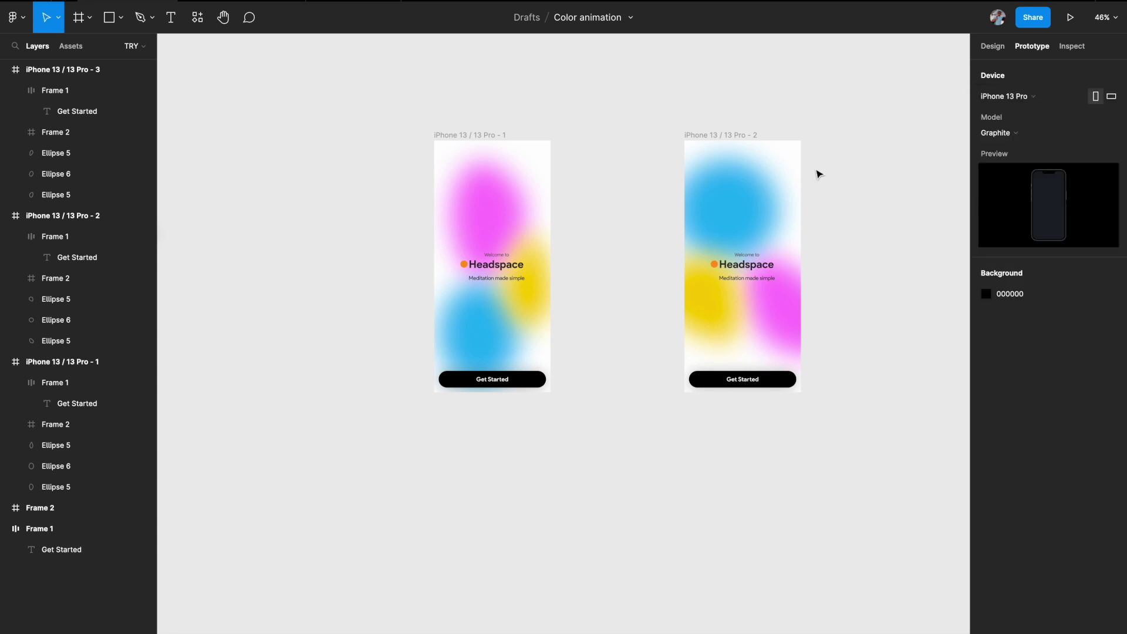
click(501, 135)
scroll(473, 221, up, 3)
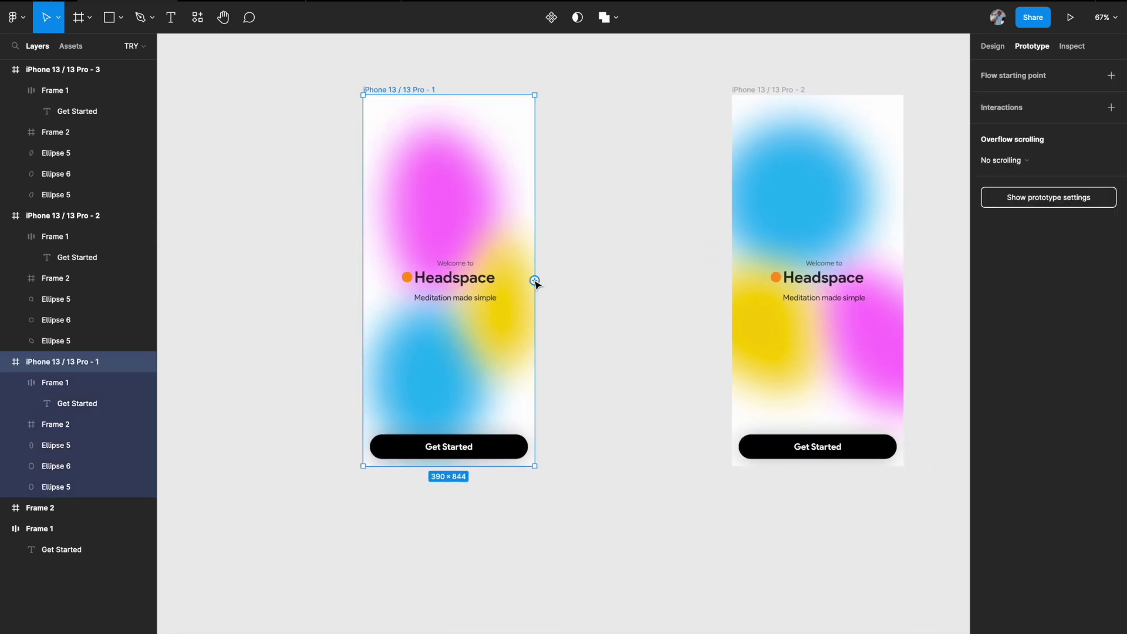
- Connect frame 1 to frame 2: After delay trigger, delay 1, Smart animate, Linear, 3000ms
drag(534, 280, 747, 273)
scroll(747, 273, right, 2)
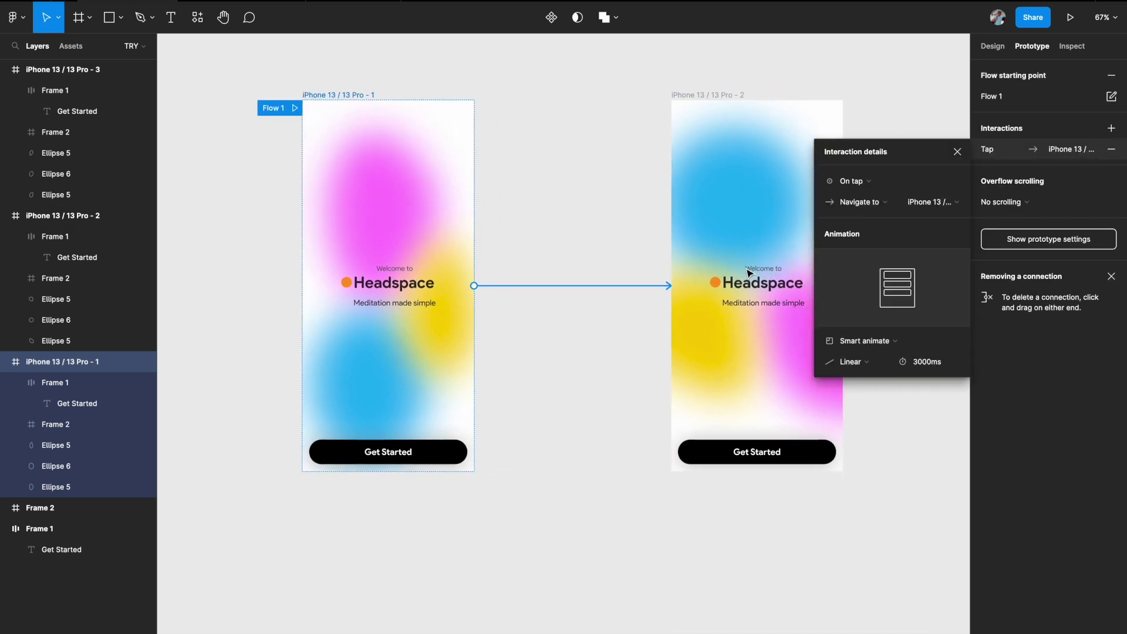
click(863, 182)
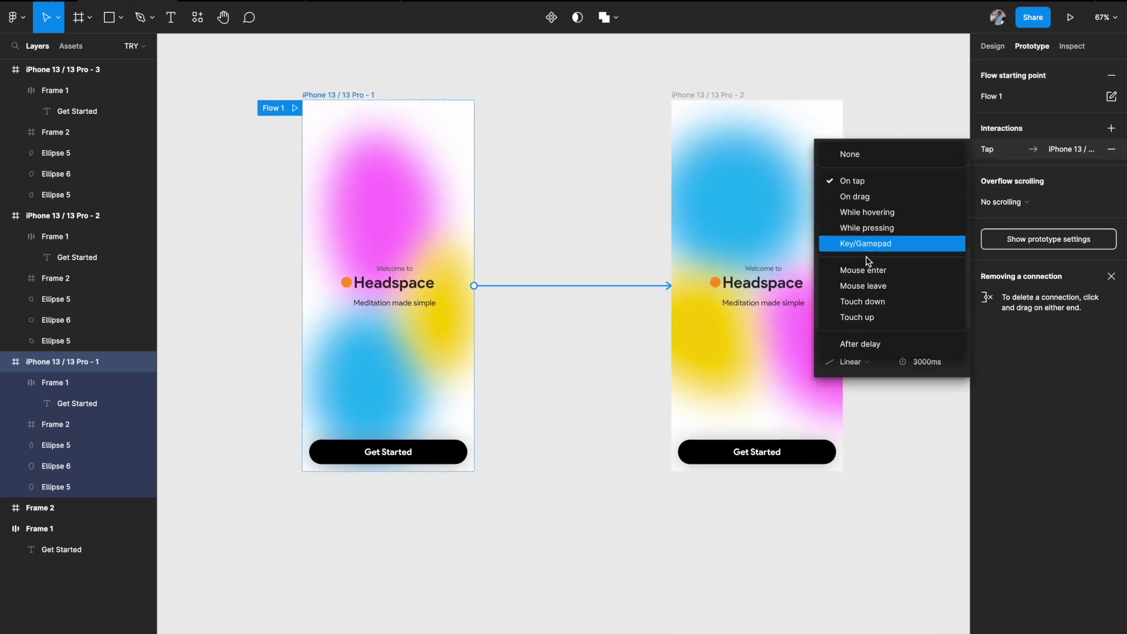
click(863, 343)
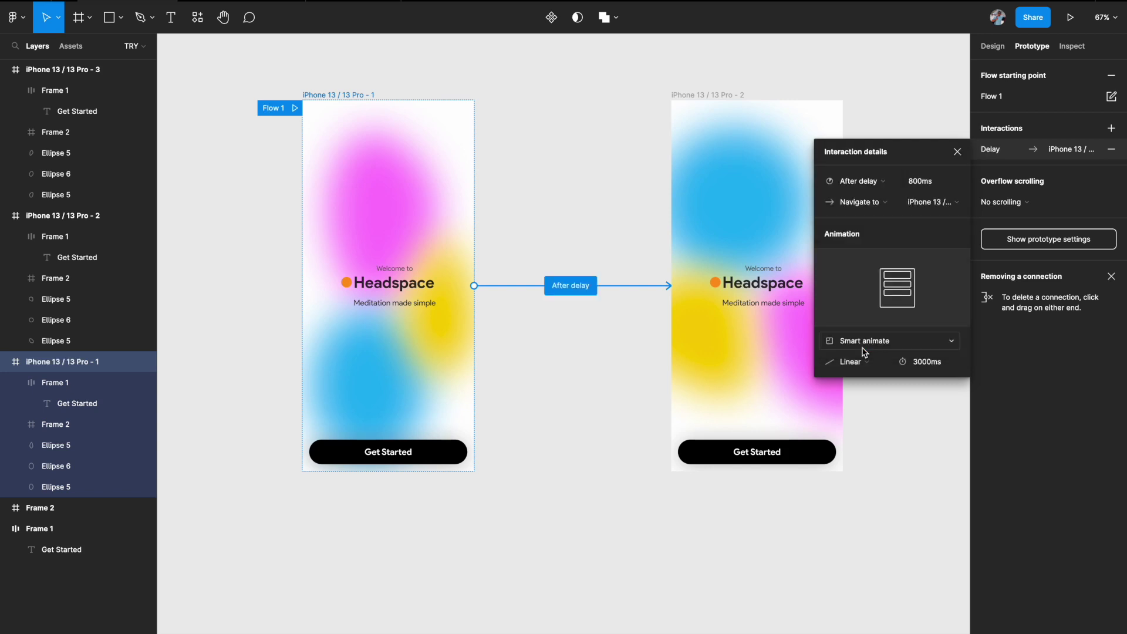
click(916, 182)
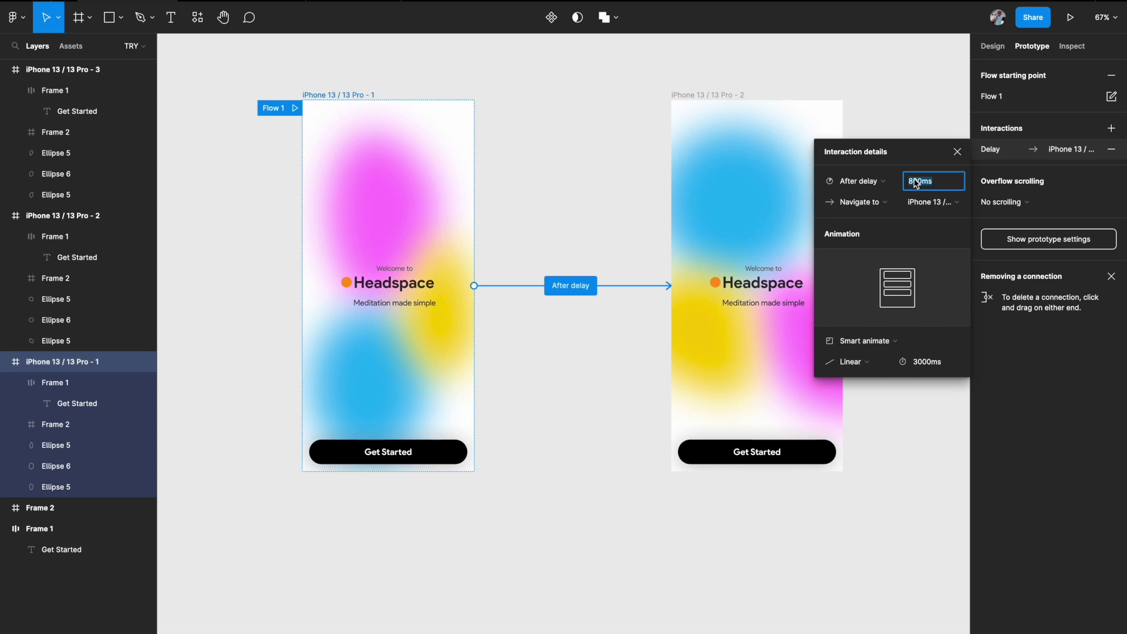
text(1)
- Connect frame 2 to frame 3 with an After delay trigger and a delay of 1
click(511, 491)
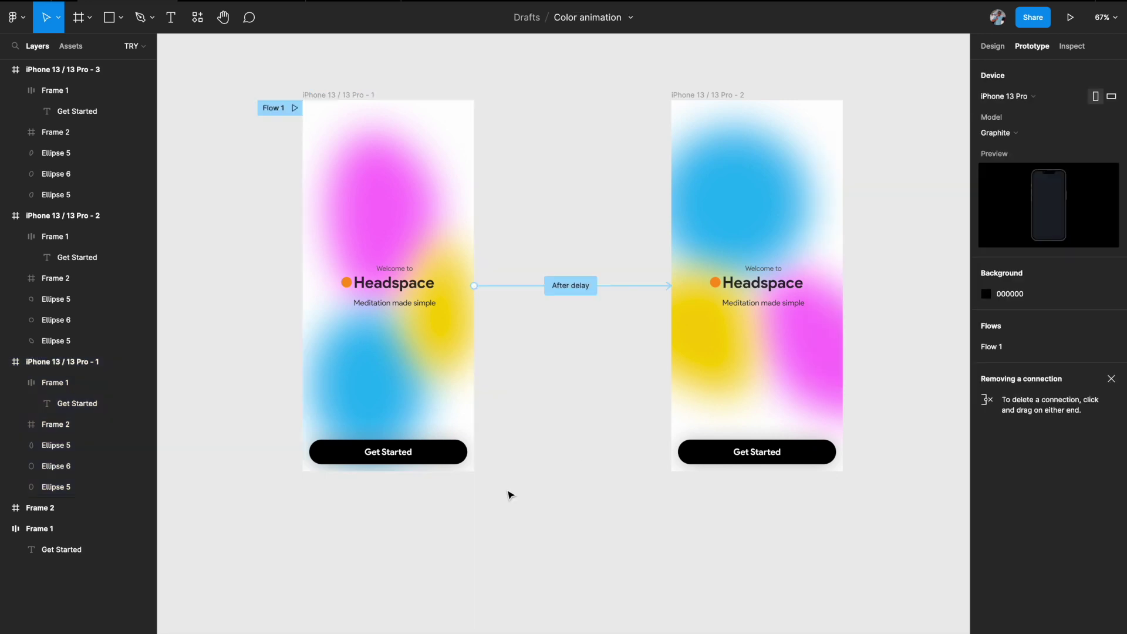
key(shift+1)
click(557, 411)
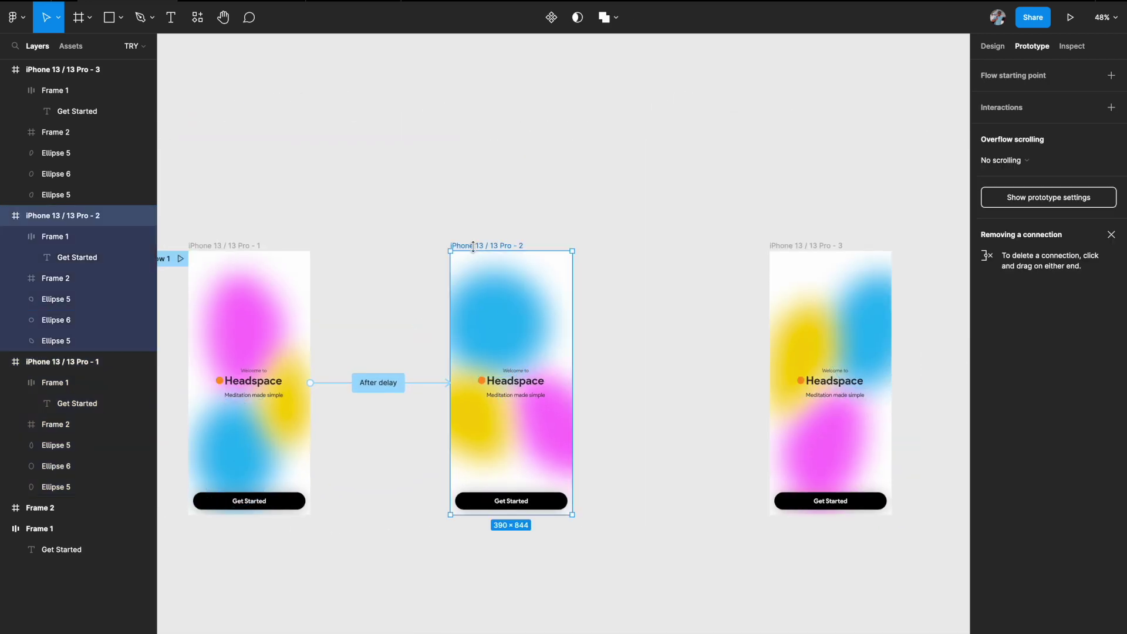
drag(572, 383, 781, 385)
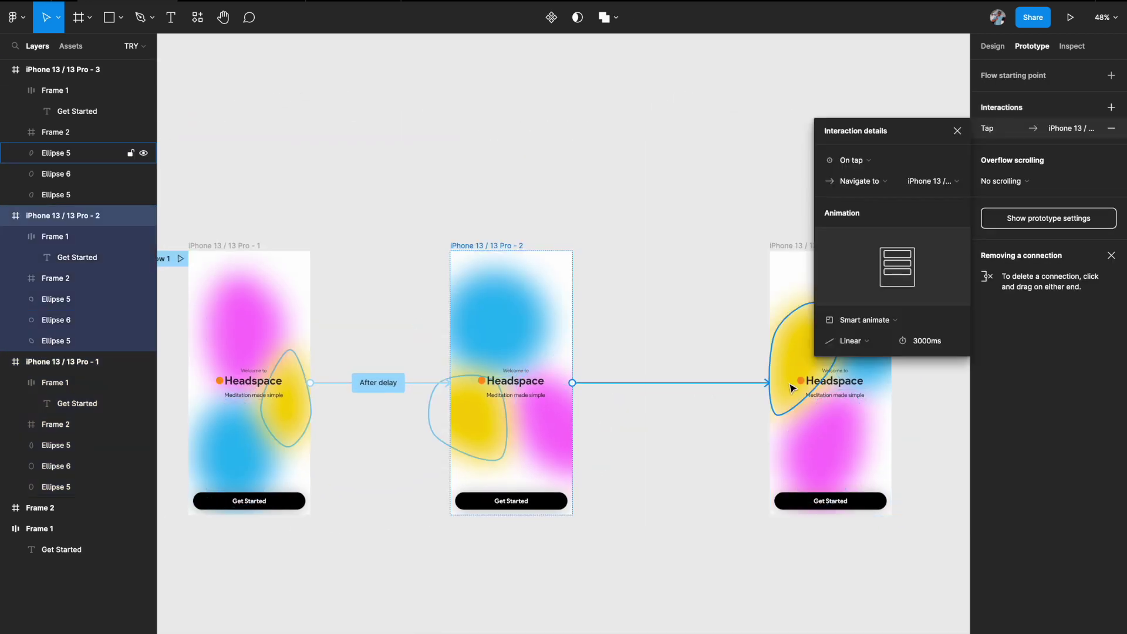
scroll(794, 387, down, 1)
click(869, 164)
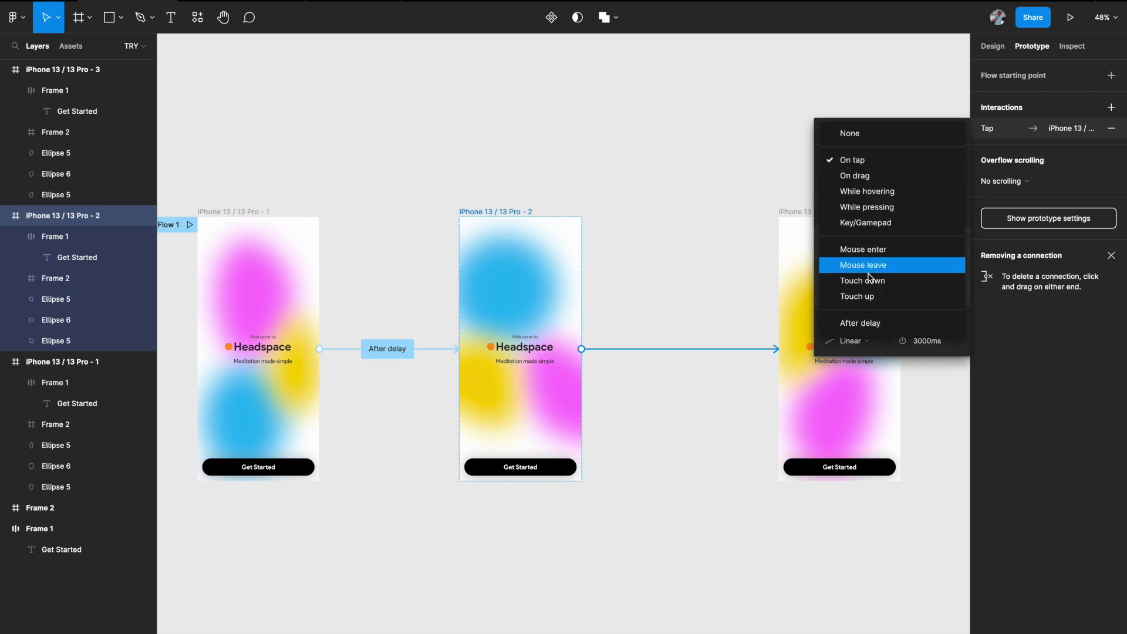
click(869, 324)
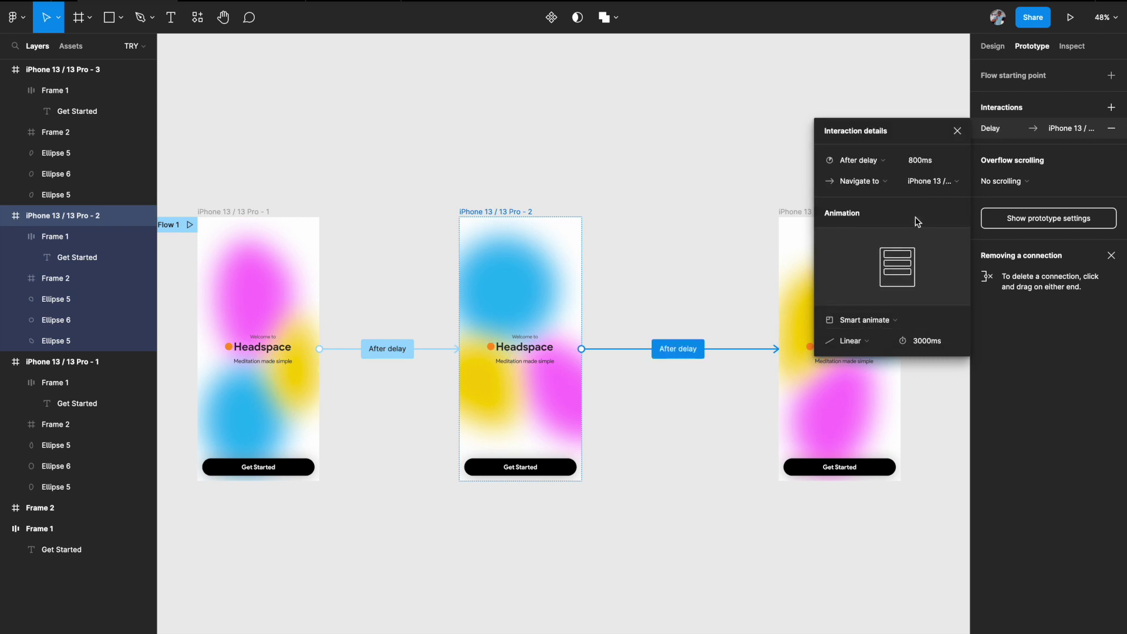
click(918, 163)
text(1)
click(722, 492)
- Connect frame 3 back to frame 1 with an After delay trigger and a delay of 1
click(787, 216)
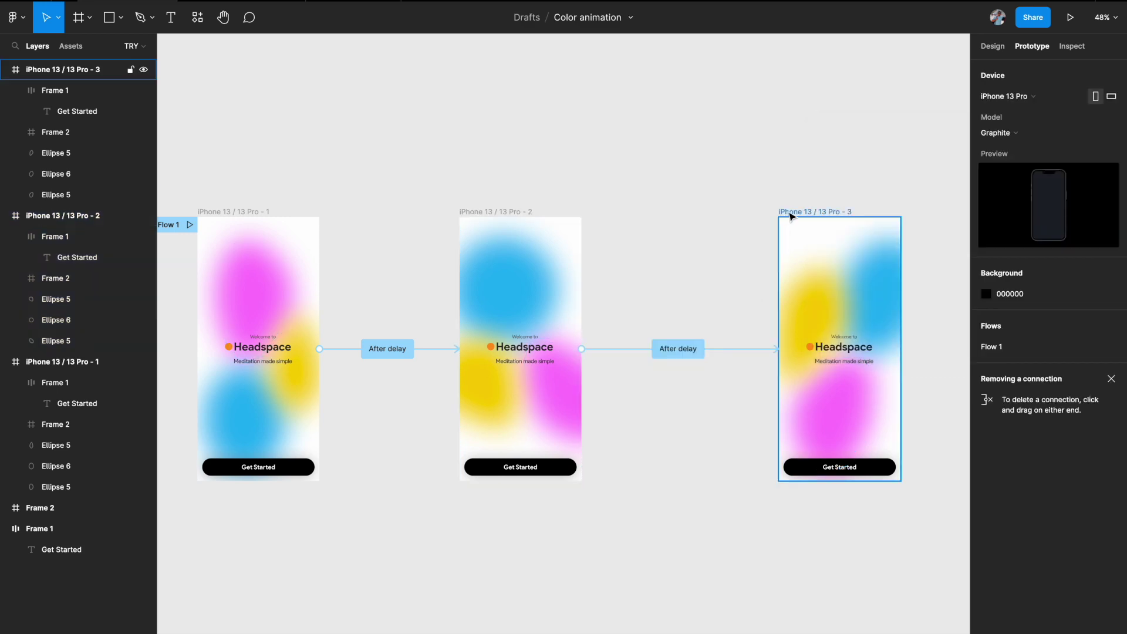
scroll(790, 211, down, 3)
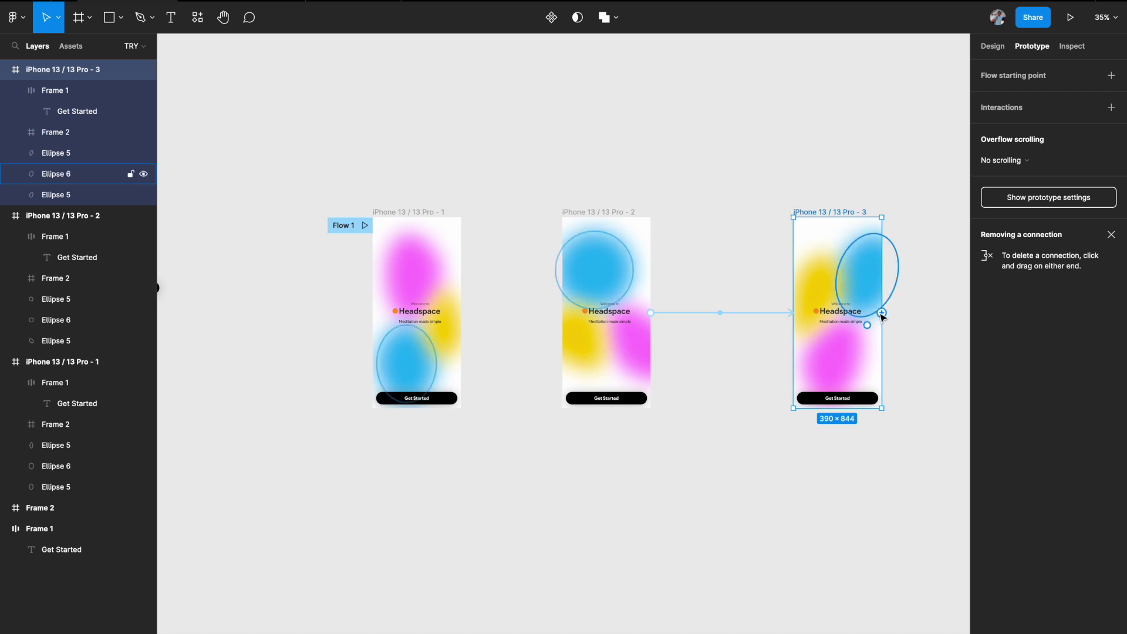
mouse_move(882, 314)
drag(882, 313, 461, 335)
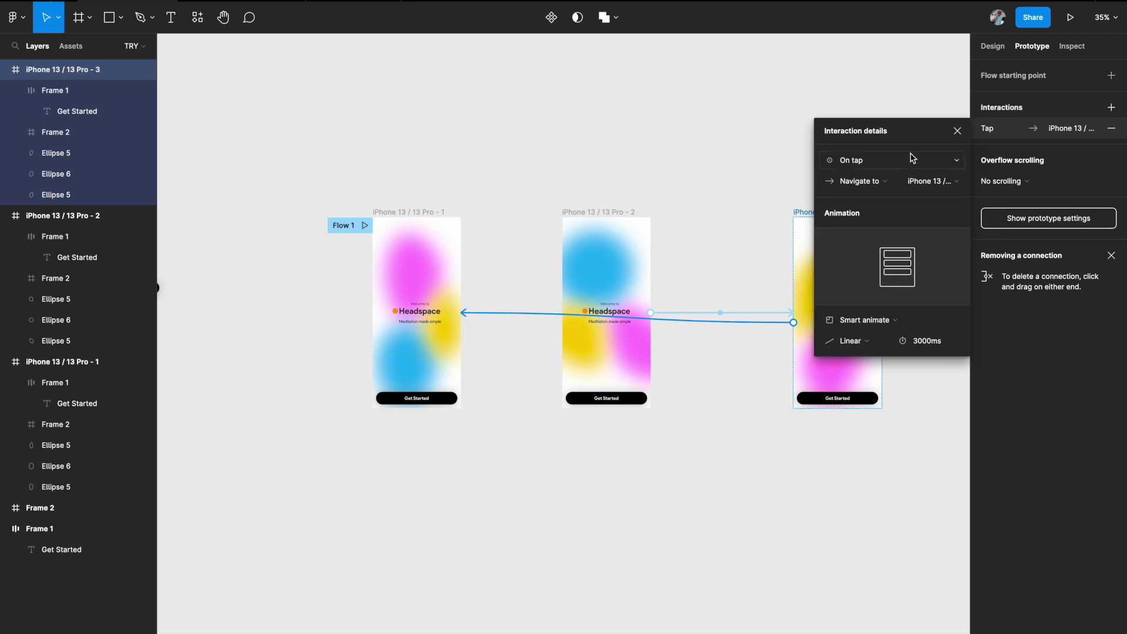
click(874, 162)
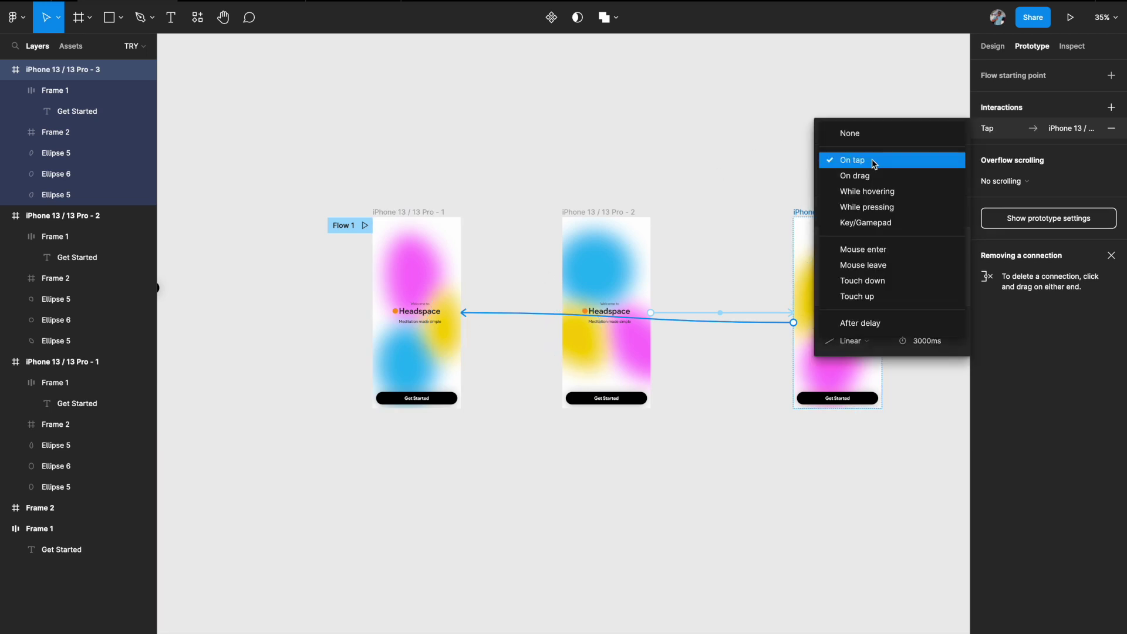
click(860, 323)
click(929, 163)
text(1)
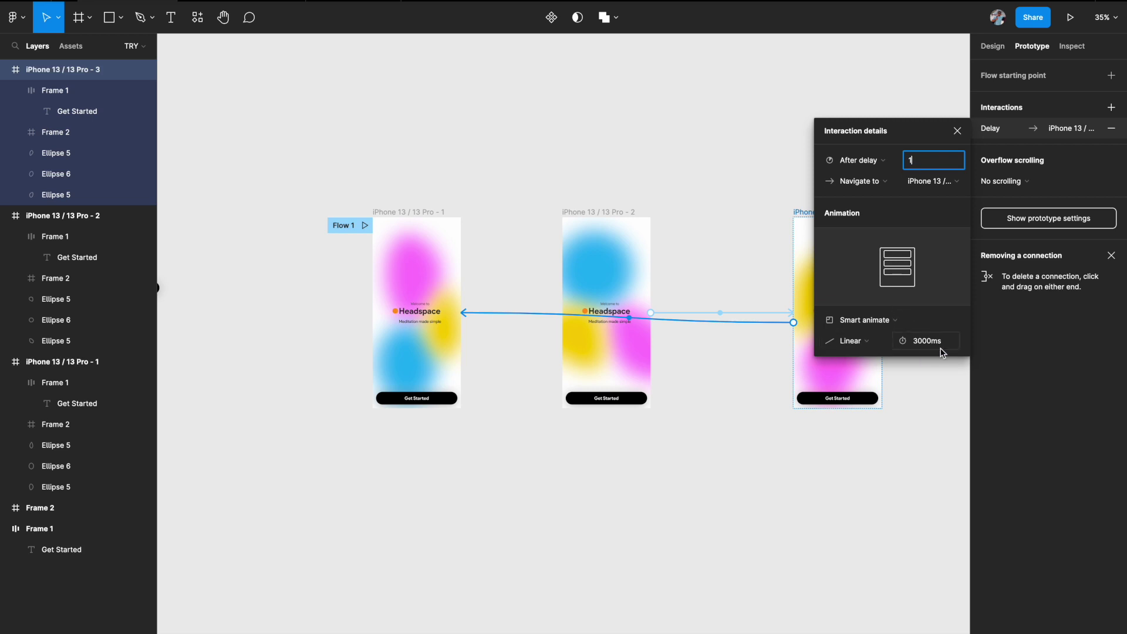
click(932, 100)
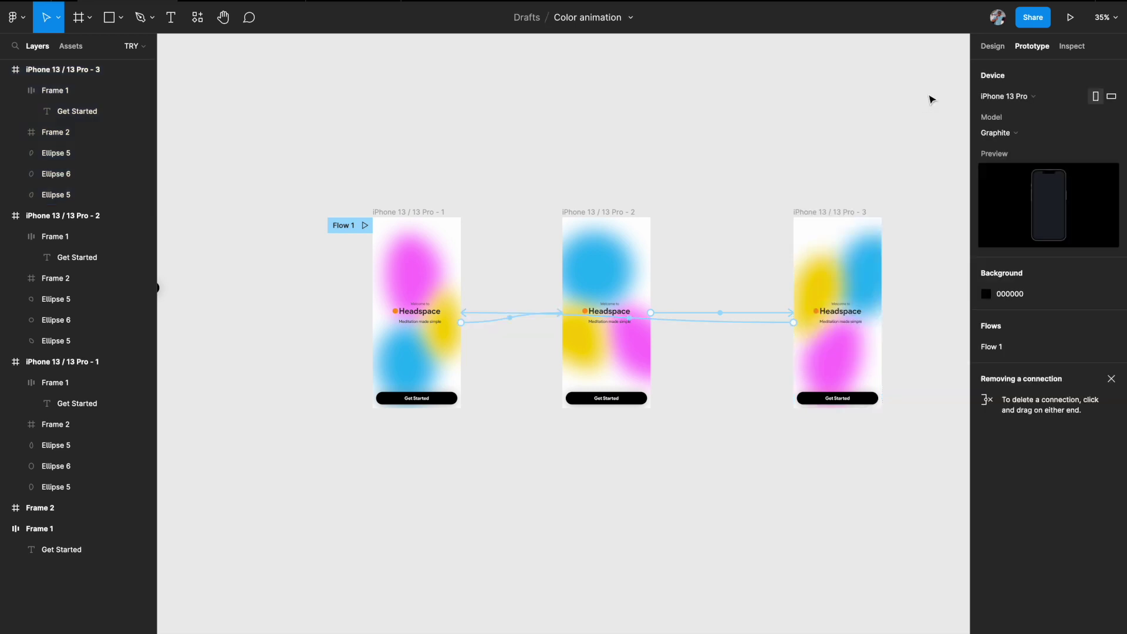
- Play Flow 1 to preview the looping blob animation on the iPhone 13 Pro
click(365, 226)
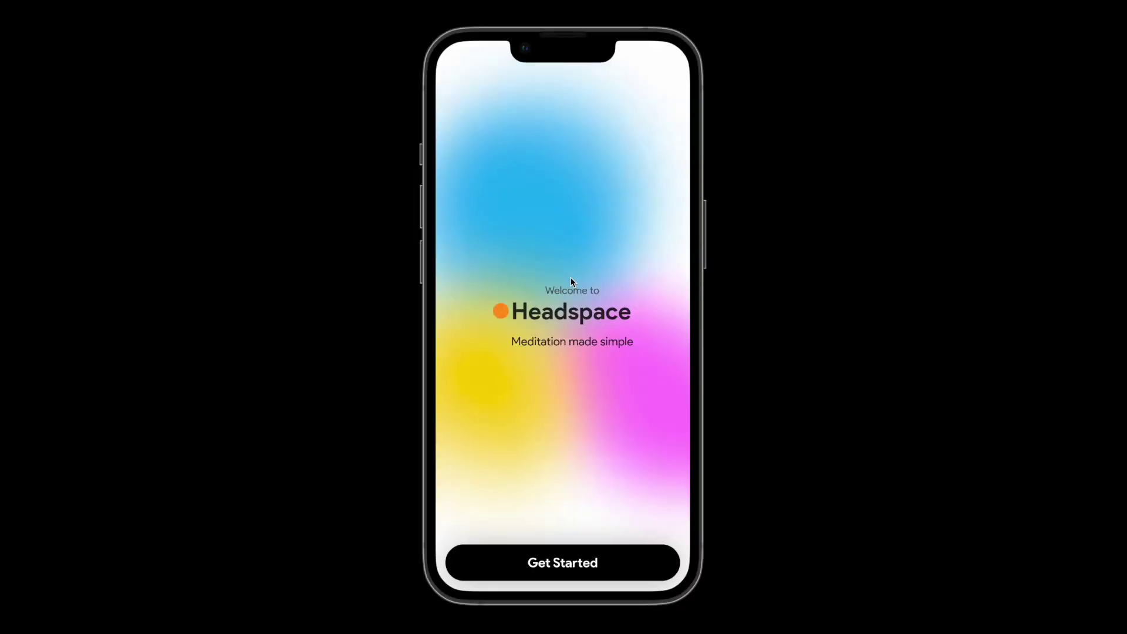